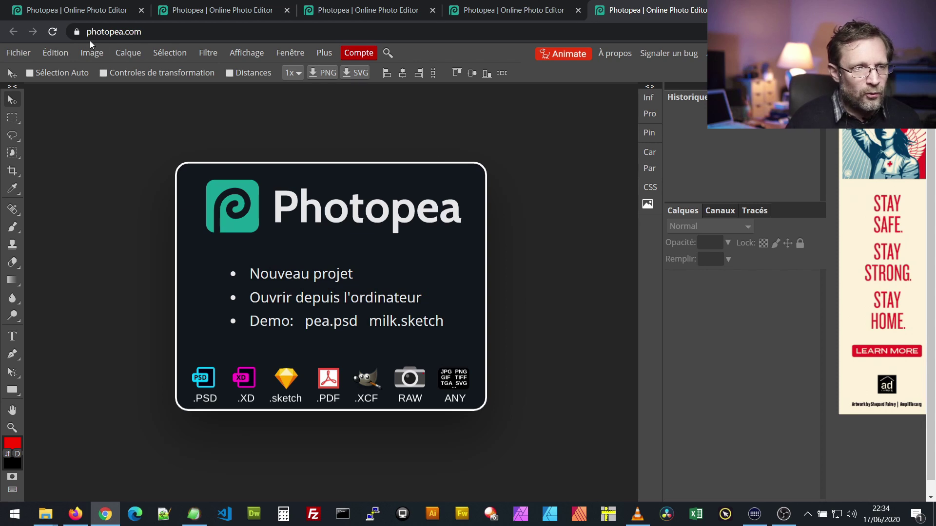
Start a new project and name it "miniature-youtube".
click(145, 30)
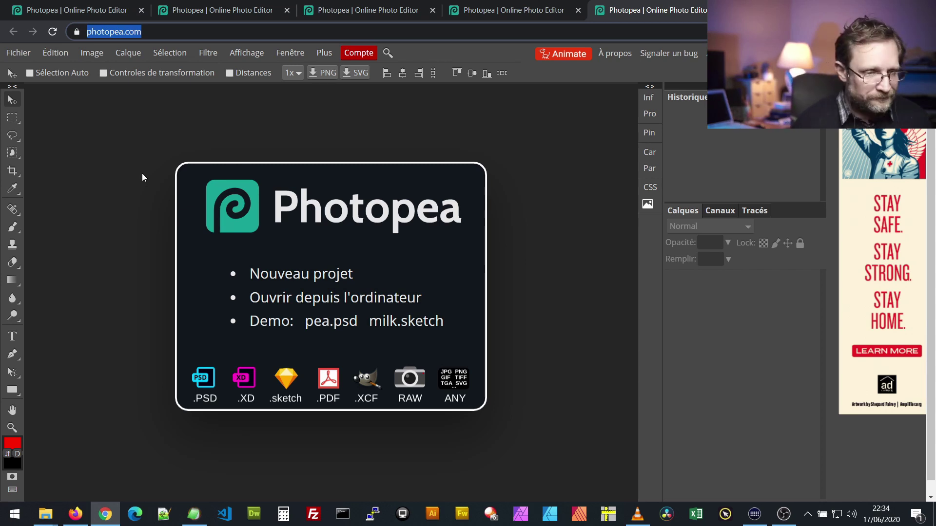
click(295, 276)
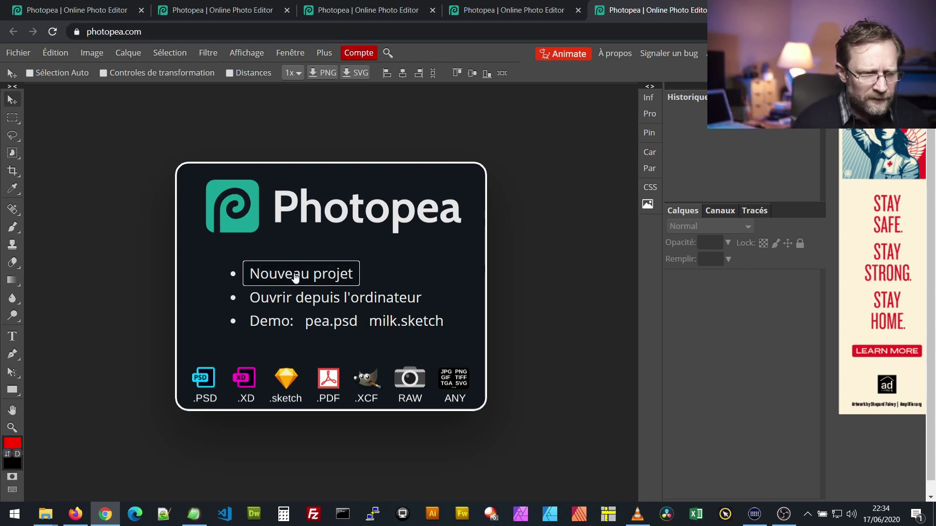
click(295, 276)
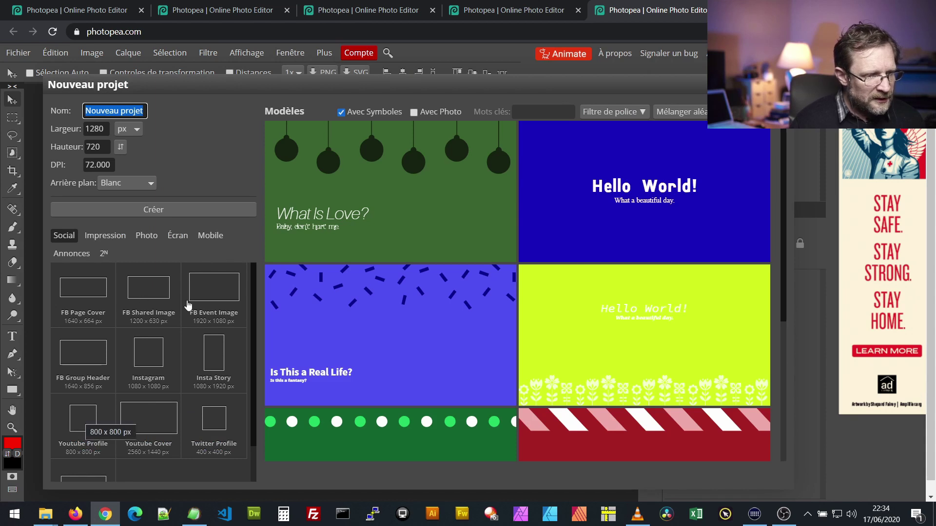
scroll(83, 427, down, 1)
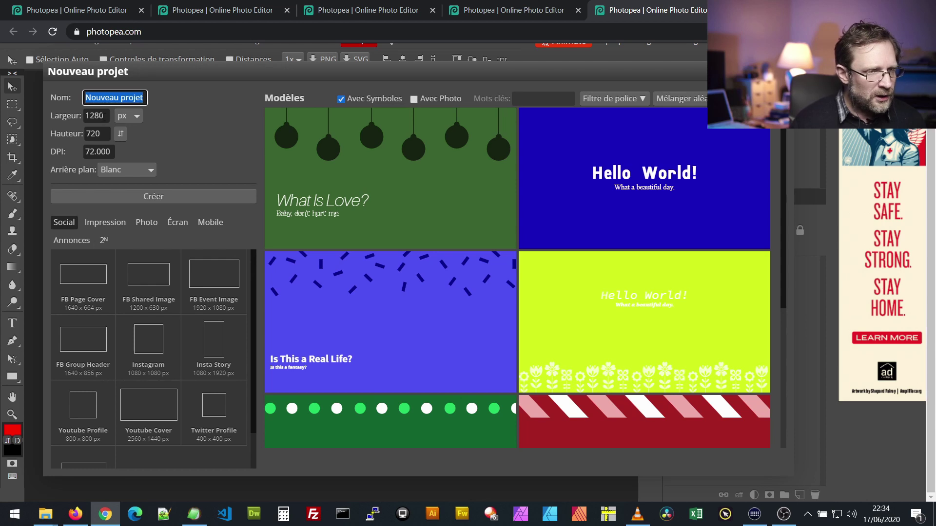
click(95, 116)
double_click(107, 115)
click(108, 98)
drag(144, 97, 62, 98)
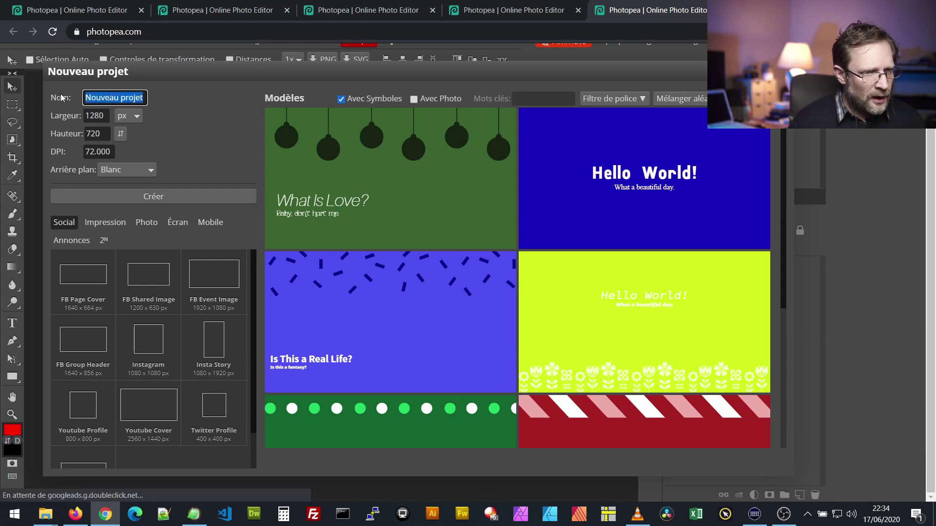
text(miniature)
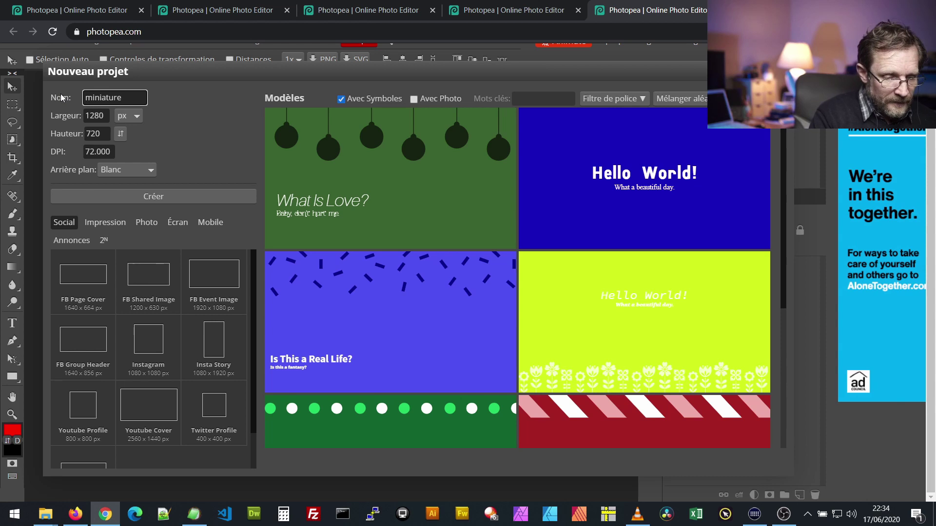
text(-youtube)
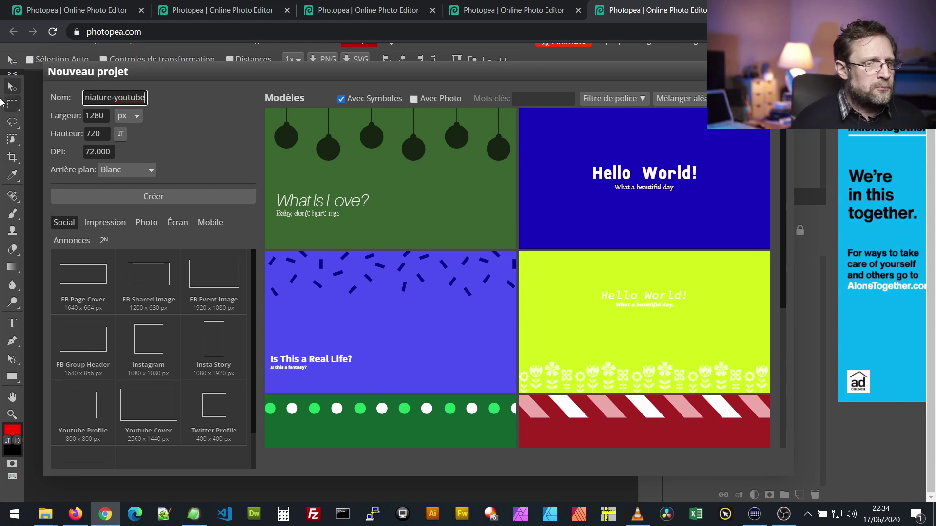
Set the project size to 1920 x 1080 px and create the document.
key(Tab)
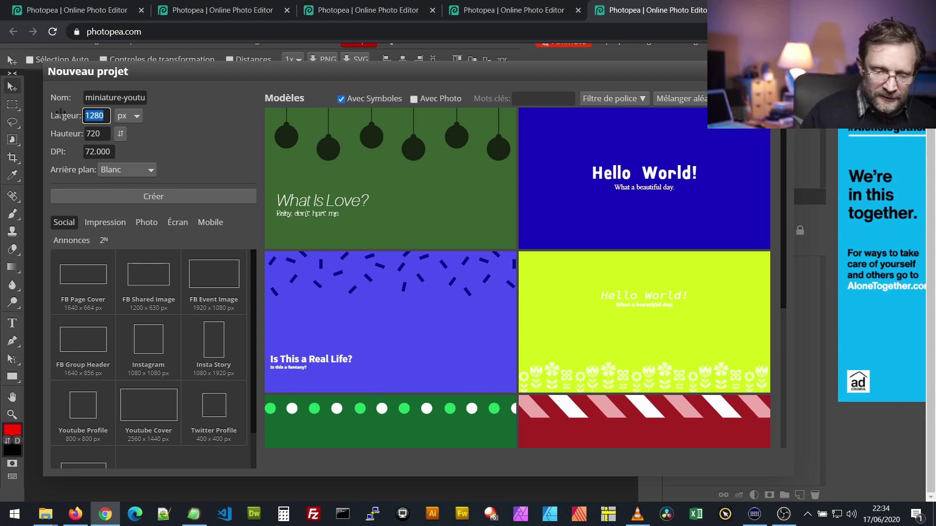
text(1)
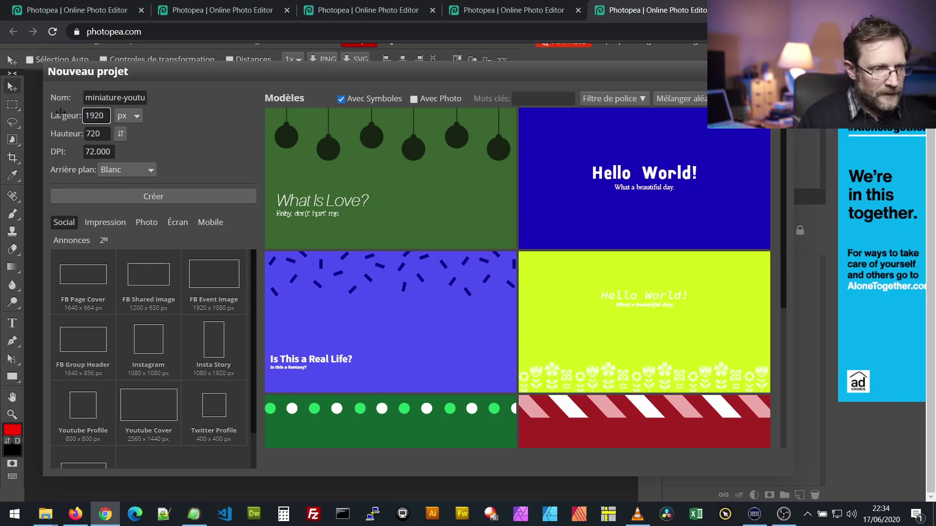
key(Tab)
key(Tab)
text(1080)
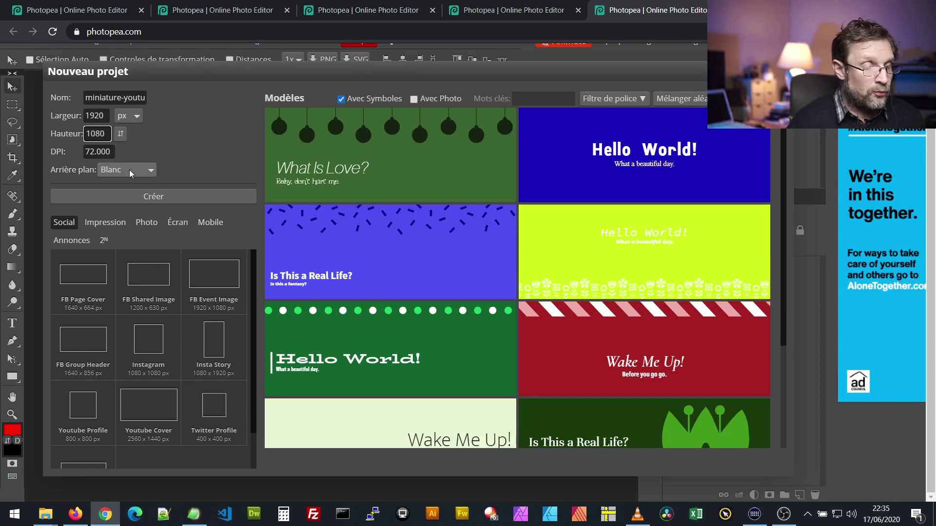
click(158, 196)
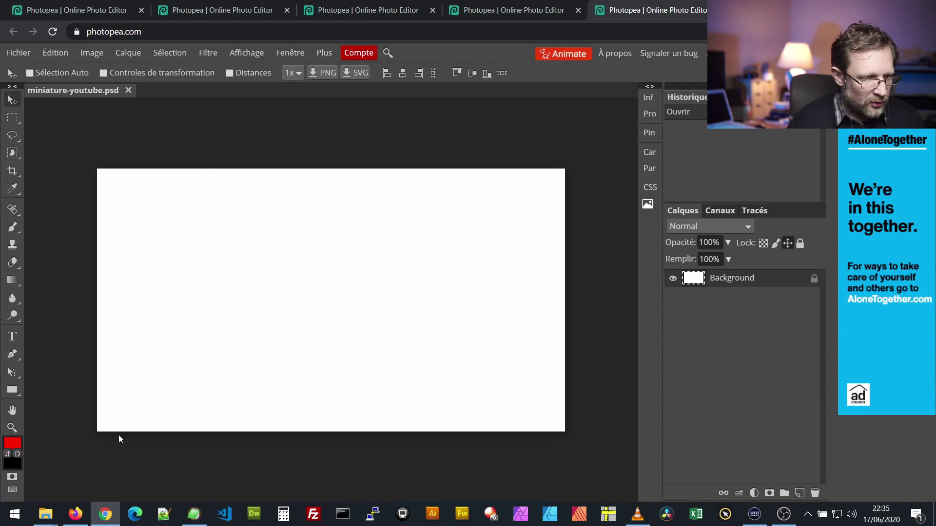
Open tuto-montage-video-basique-davinci-resolve-vlog-030.mp4 in VLC from the episode-030 folder and pause it at the beginning.
mouse_move(46, 513)
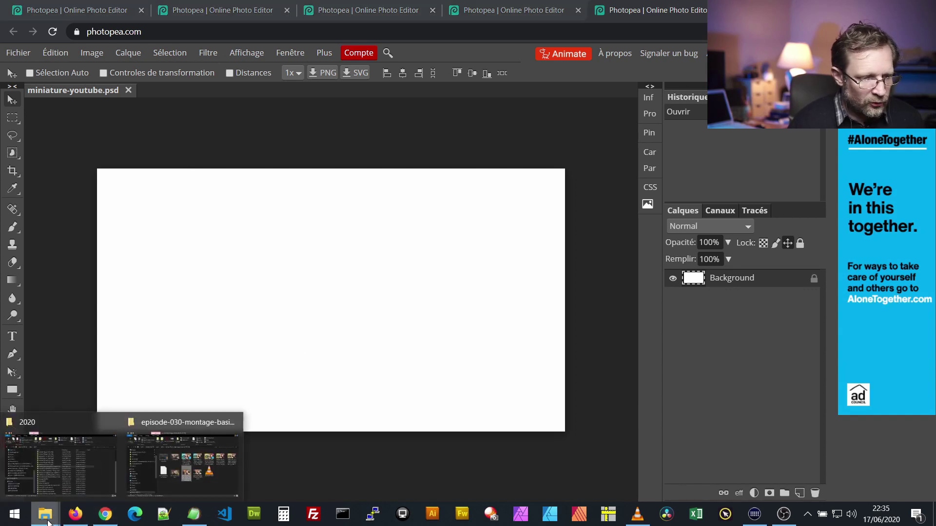
click(175, 478)
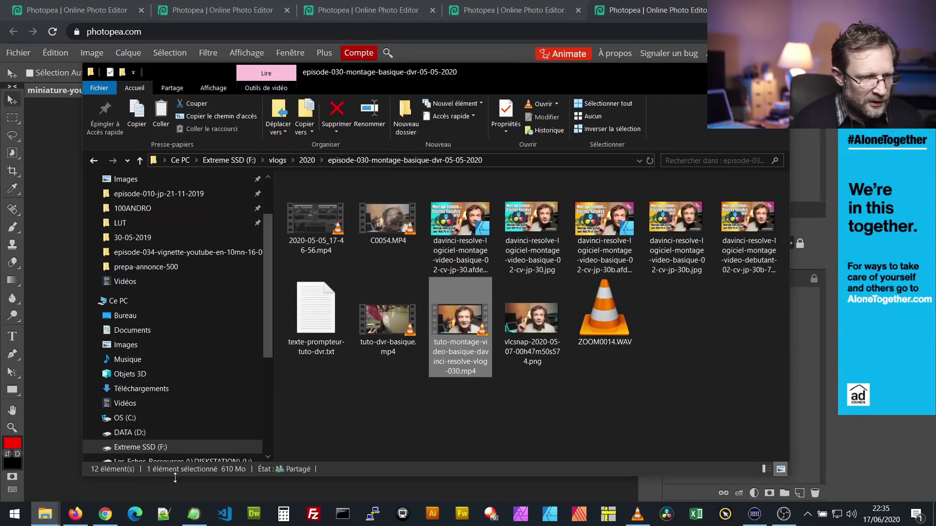
right_click(466, 323)
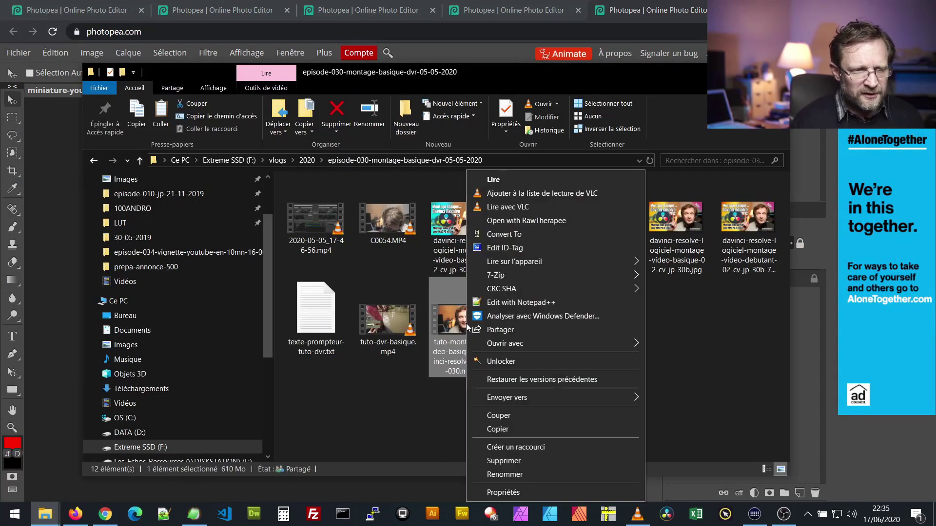
click(510, 208)
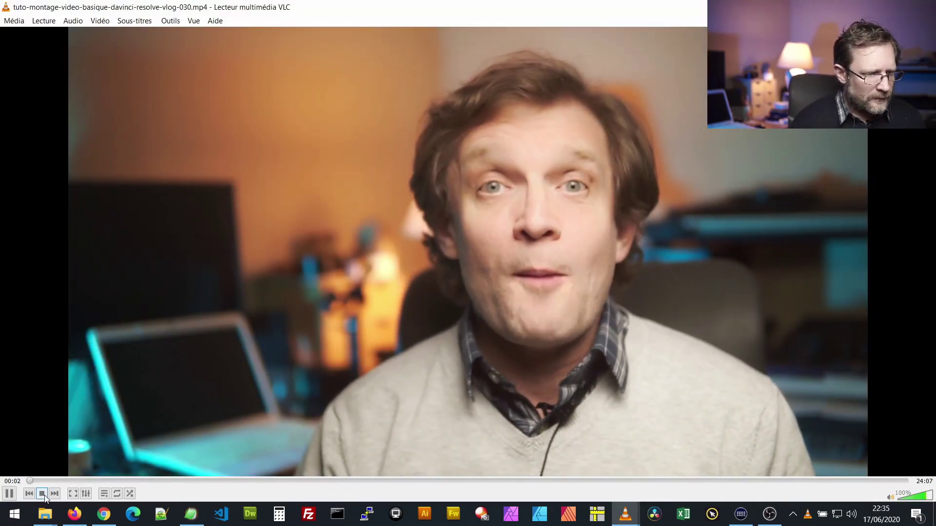
click(42, 493)
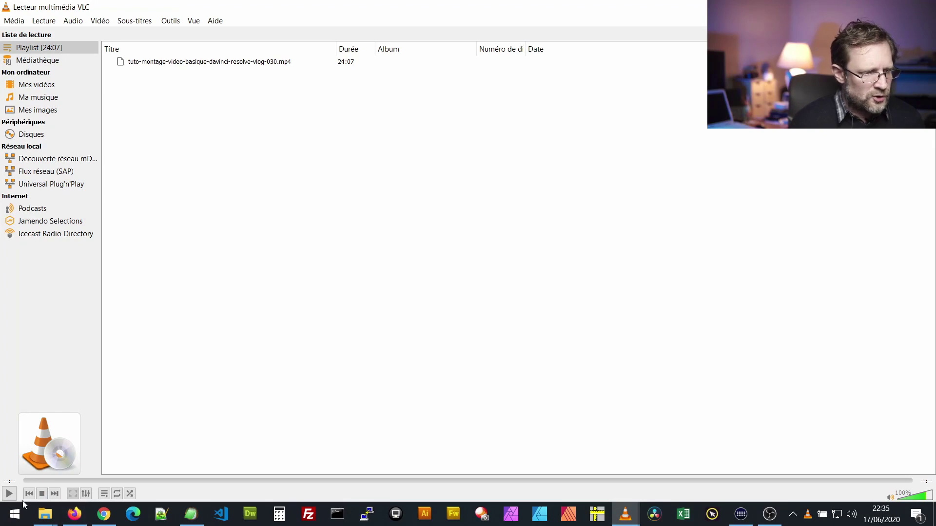
click(9, 493)
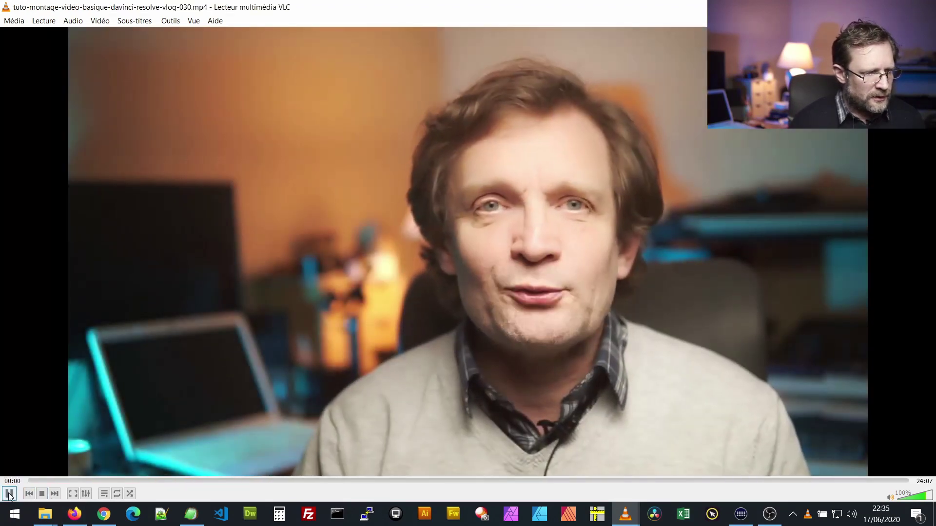
click(9, 493)
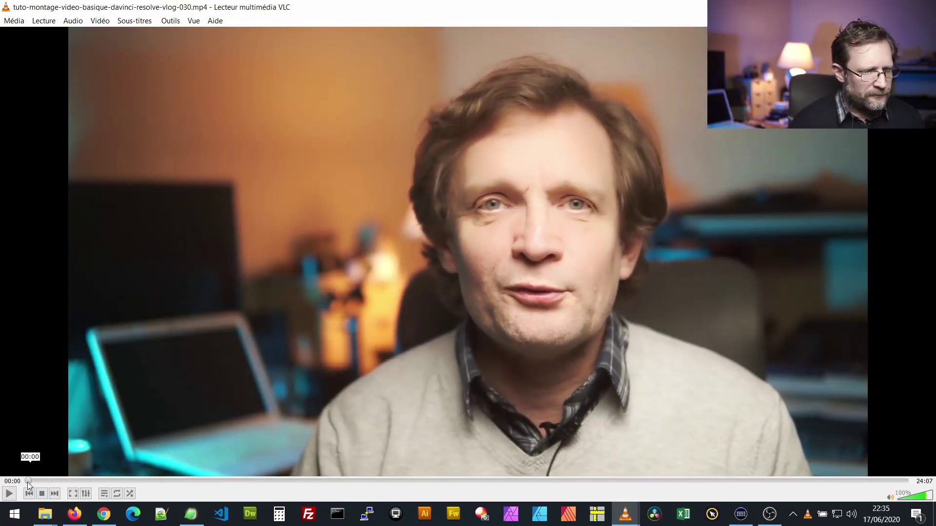
Scrub through the paused video to the frame at about 00:37 and capture a snapshot of it.
click(51, 481)
drag(51, 482, 855, 478)
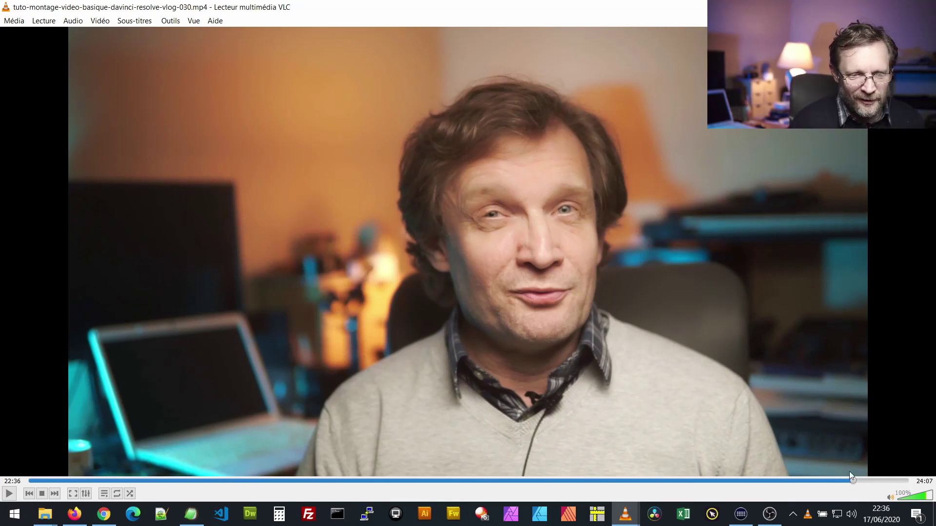
drag(852, 480, 50, 480)
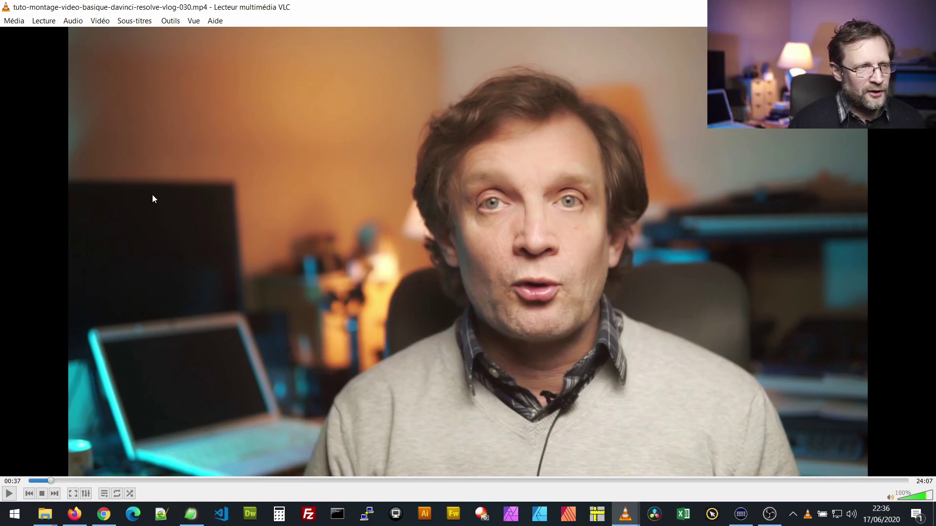
click(100, 23)
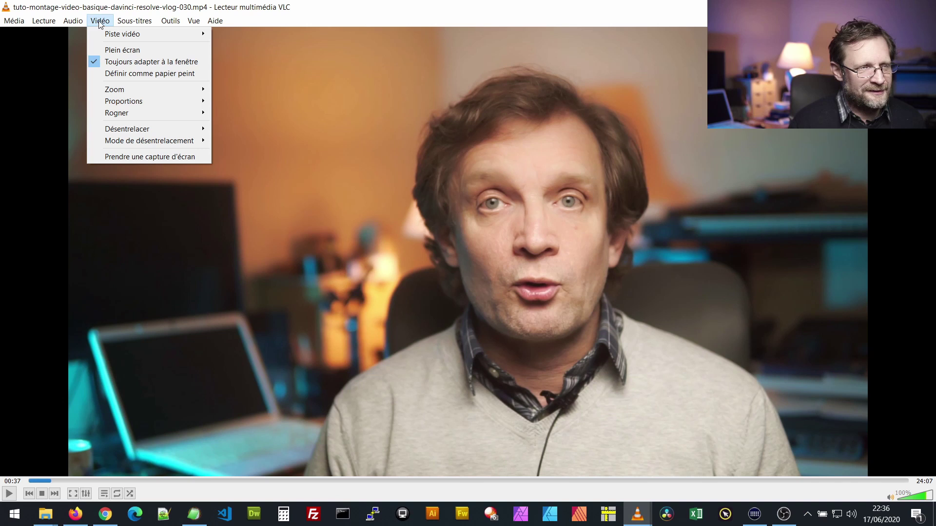
click(130, 157)
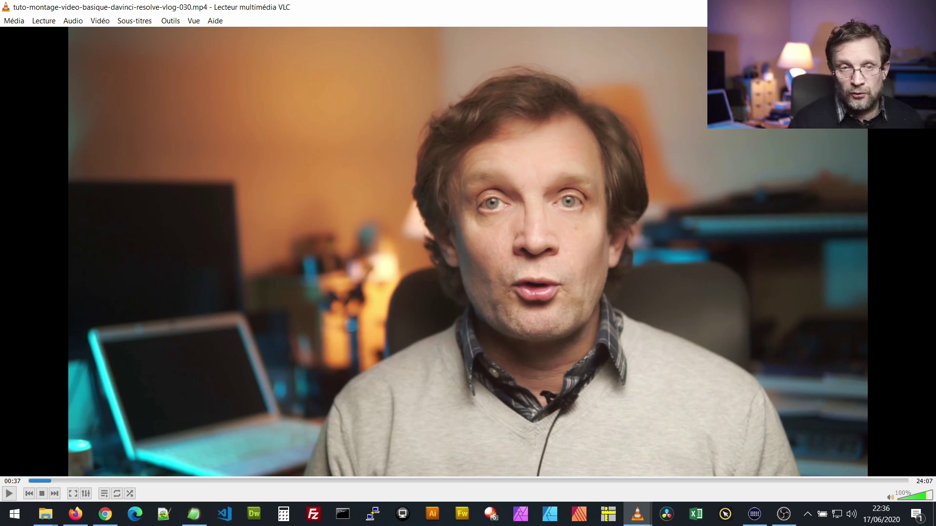
click(865, 7)
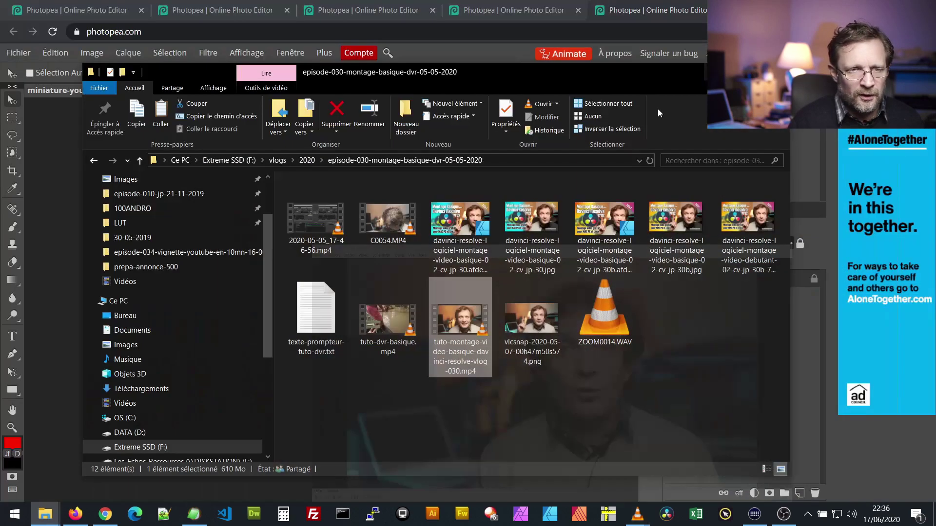
click(113, 524)
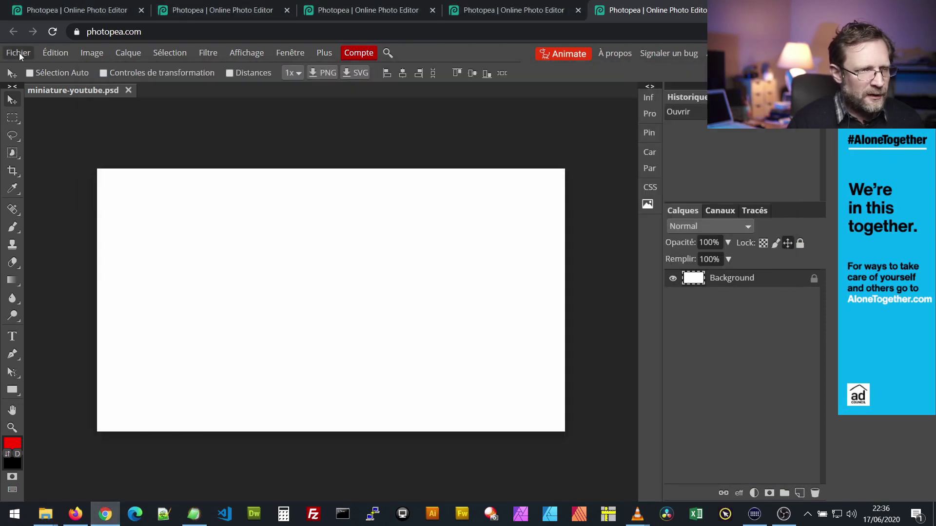
click(20, 53)
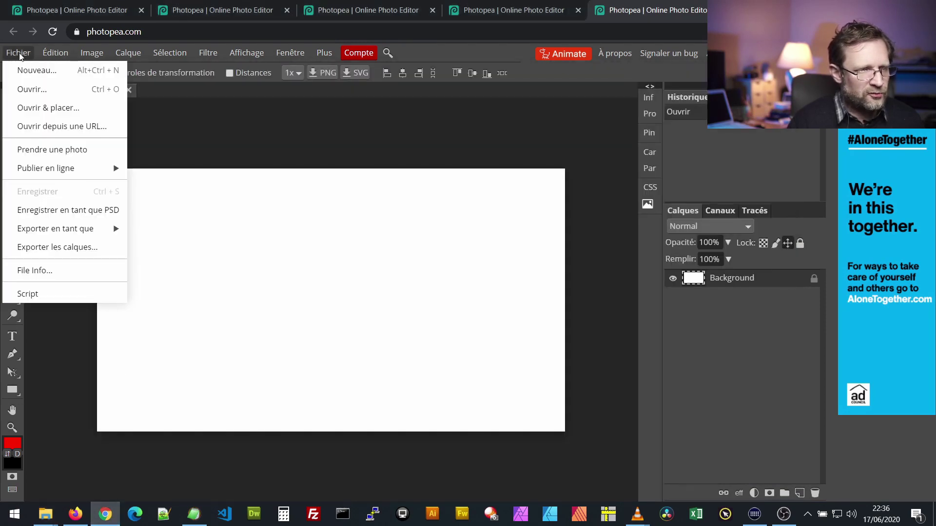
click(45, 109)
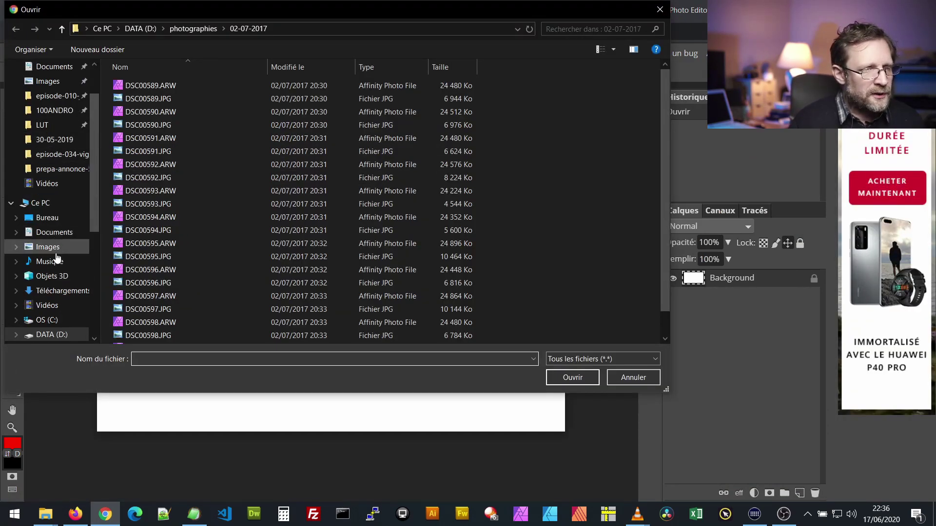
click(47, 249)
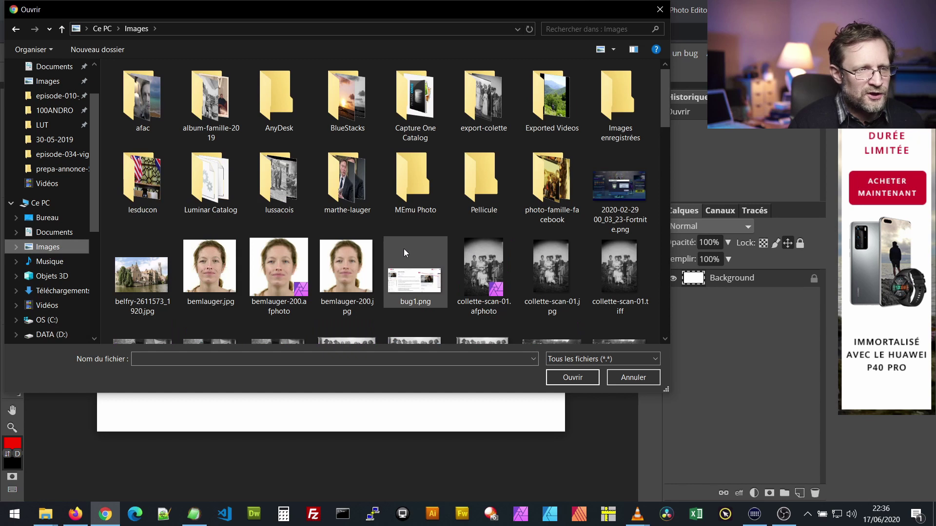
scroll(404, 248, down, 3)
scroll(403, 248, down, 10)
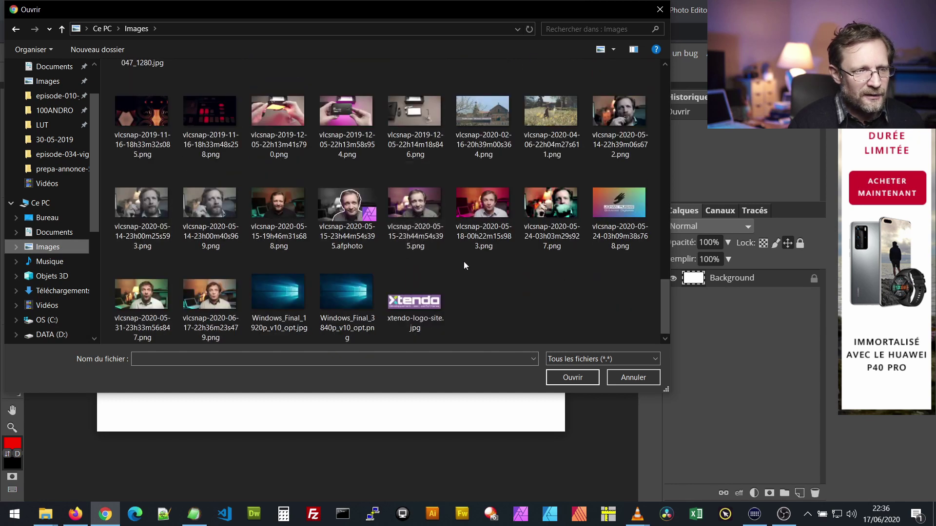
click(151, 299)
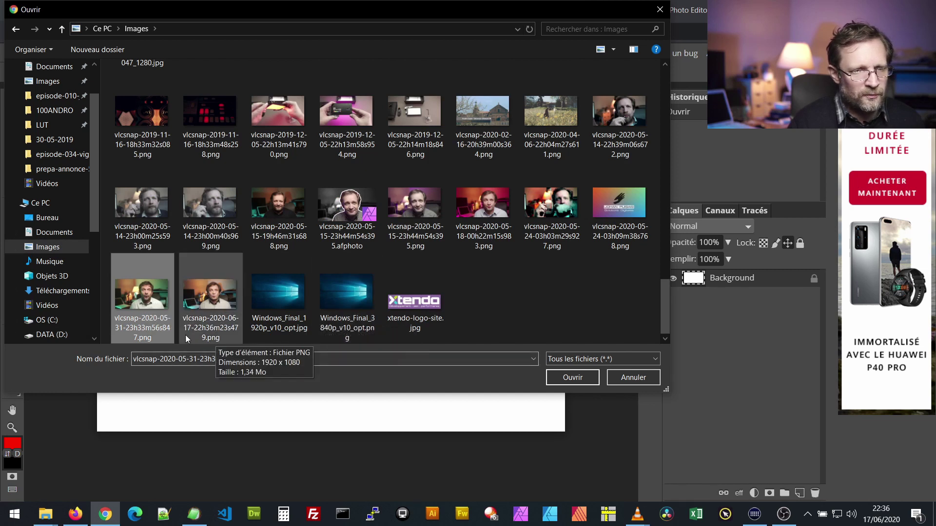
click(577, 376)
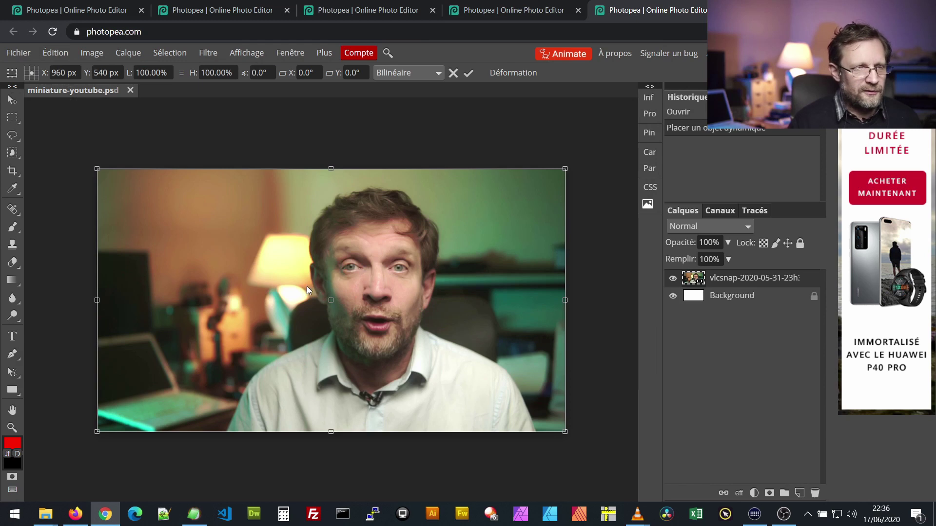
mouse_move(315, 285)
mouse_down()
mouse_move(406, 286)
mouse_move(300, 286)
mouse_up()
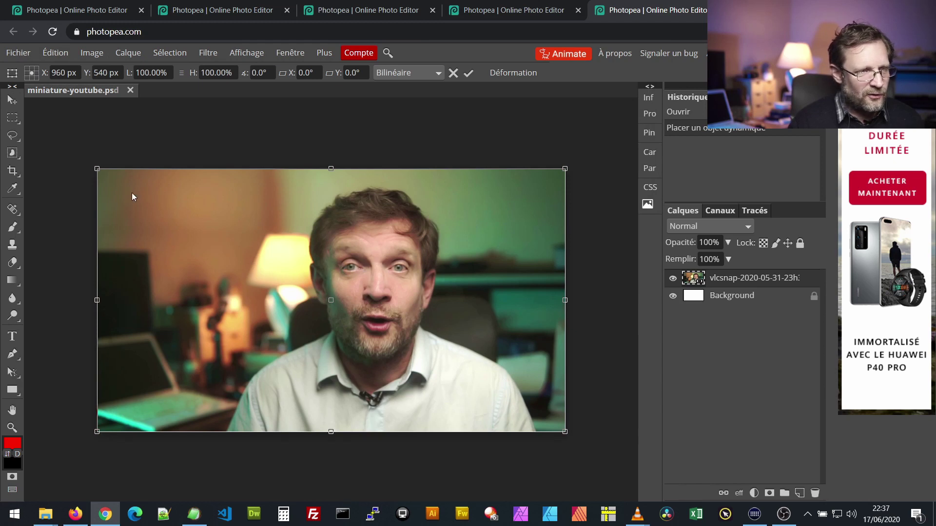
click(12, 99)
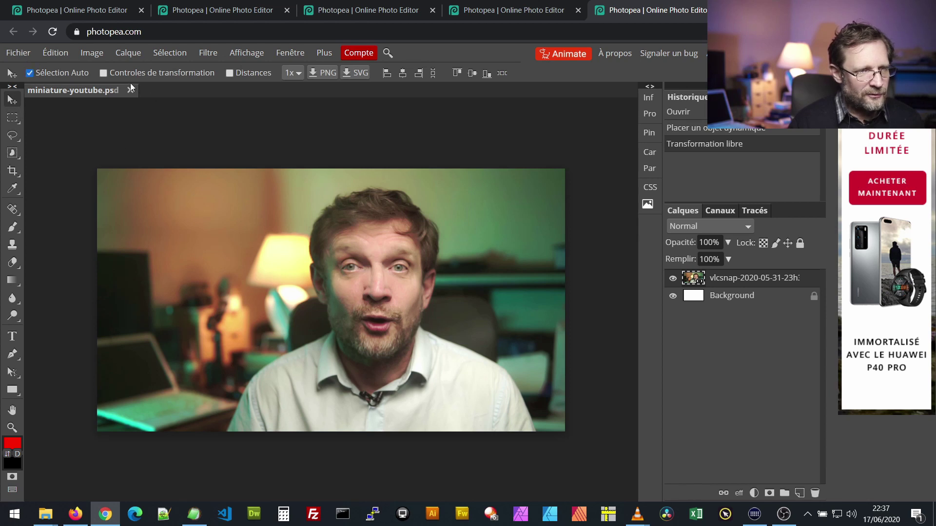
Enable transform controls and disable auto-selection for the Move tool.
click(103, 73)
click(30, 73)
click(29, 73)
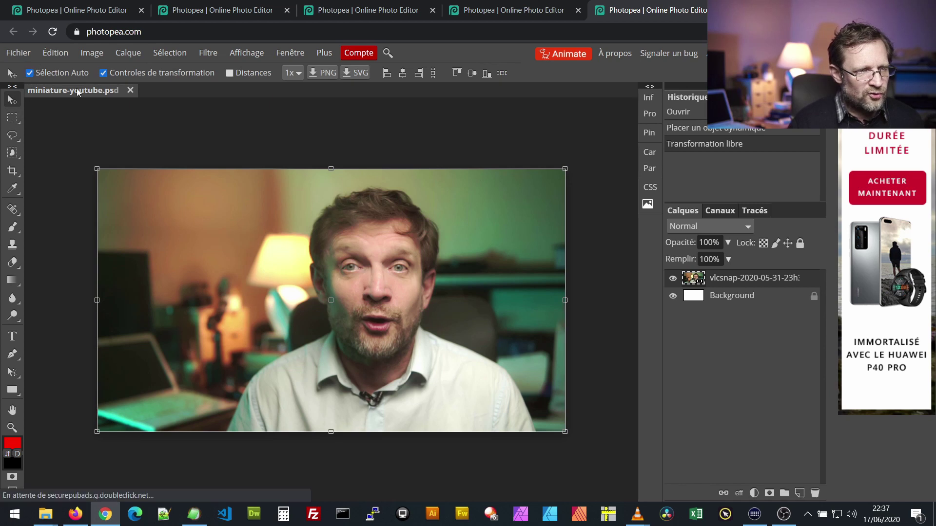
click(30, 73)
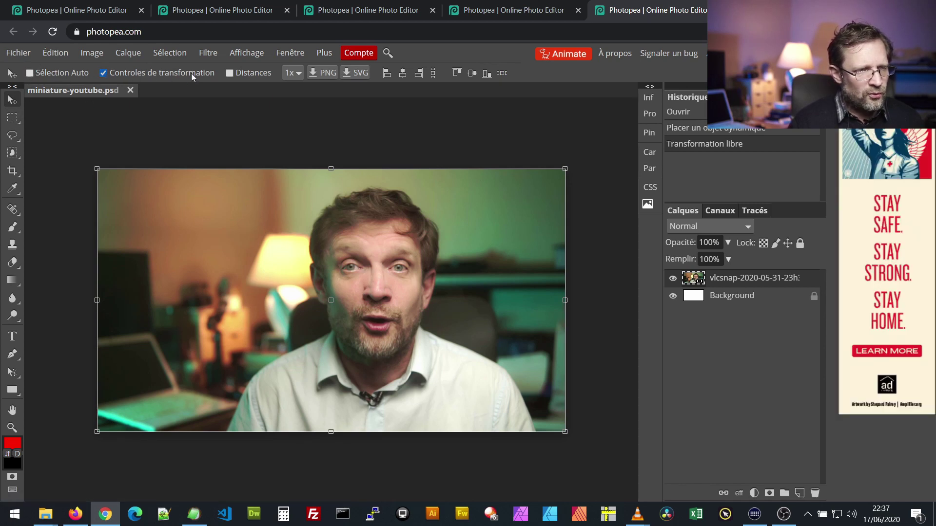
Move the snapshot layer horizontally toward the canvas's right side until its centre is at X 1278 px, Y 540 px.
mouse_move(200, 210)
mouse_down()
mouse_move(296, 238)
mouse_move(200, 212)
mouse_up()
click(345, 144)
mouse_move(310, 218)
mouse_down()
mouse_move(367, 241)
mouse_move(310, 217)
mouse_up()
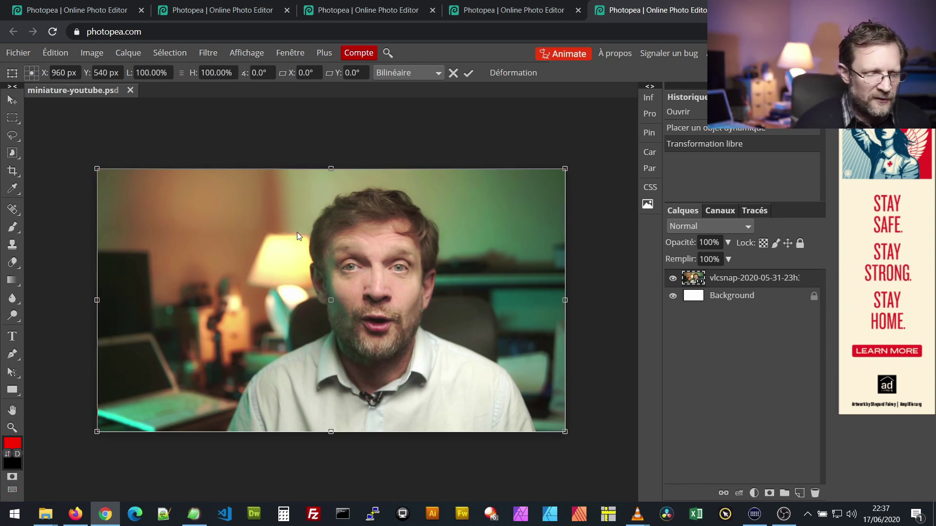
drag(294, 245, 367, 244)
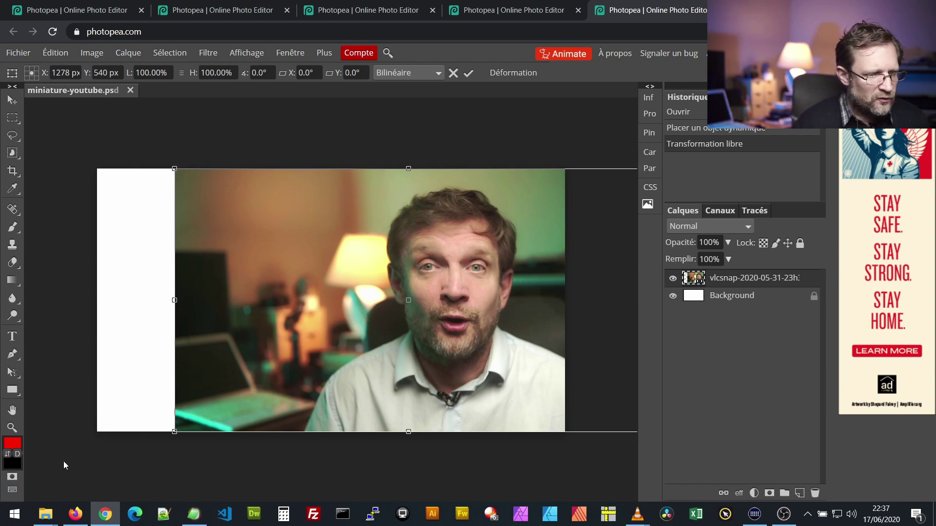
Draw a large red ellipse without outline over the left half of the canvas, extending beyond its left, upper and lower edges.
right_click(12, 390)
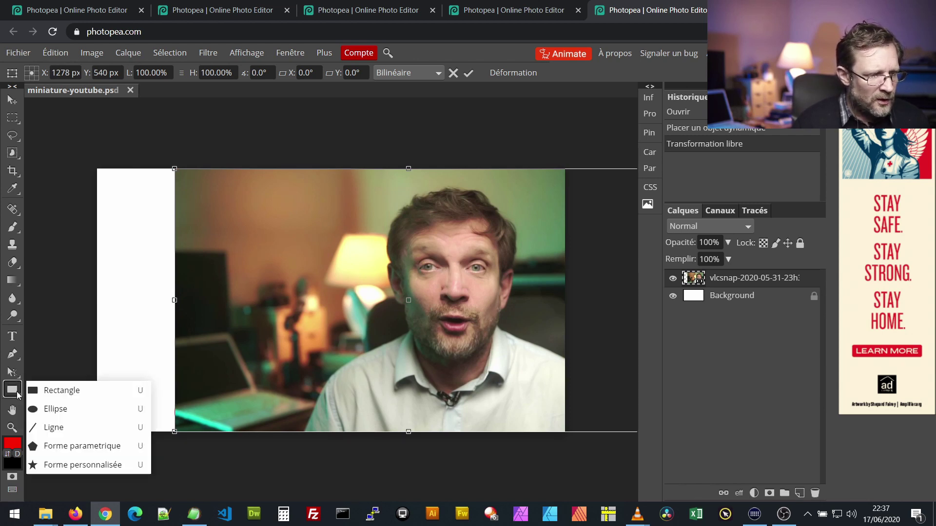
click(66, 409)
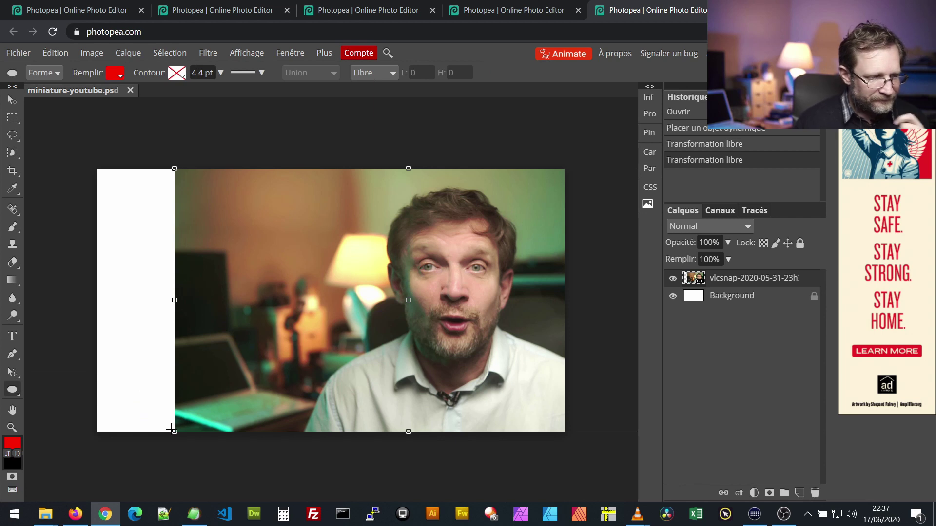
drag(323, 446, 1, 83)
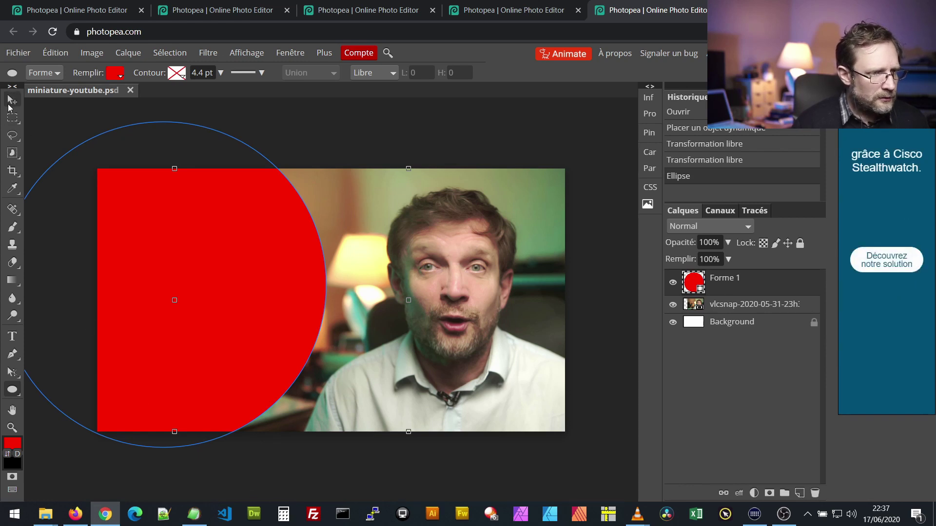
Move the red ellipse slightly up and left and stretch it downward to 126.03% height, centred at X 239 px, Y 532 px.
click(10, 101)
drag(206, 336, 198, 308)
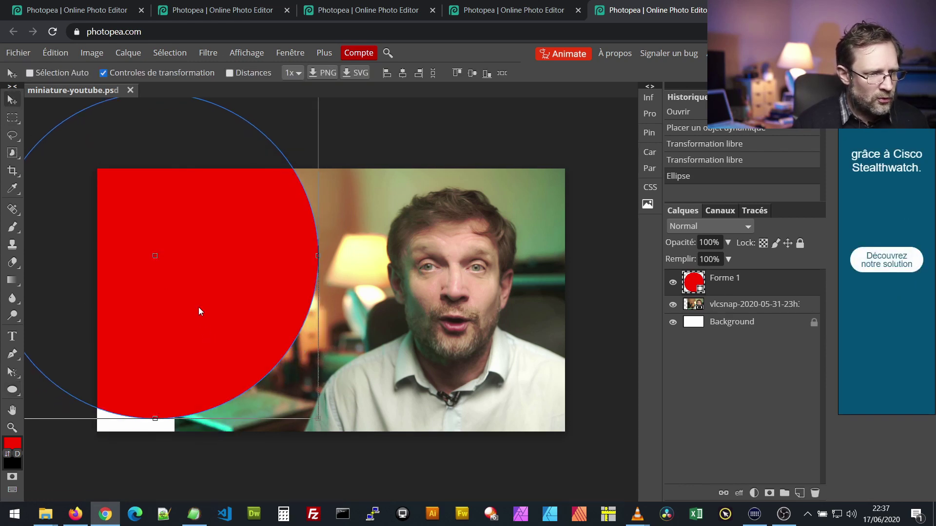
drag(155, 419, 152, 502)
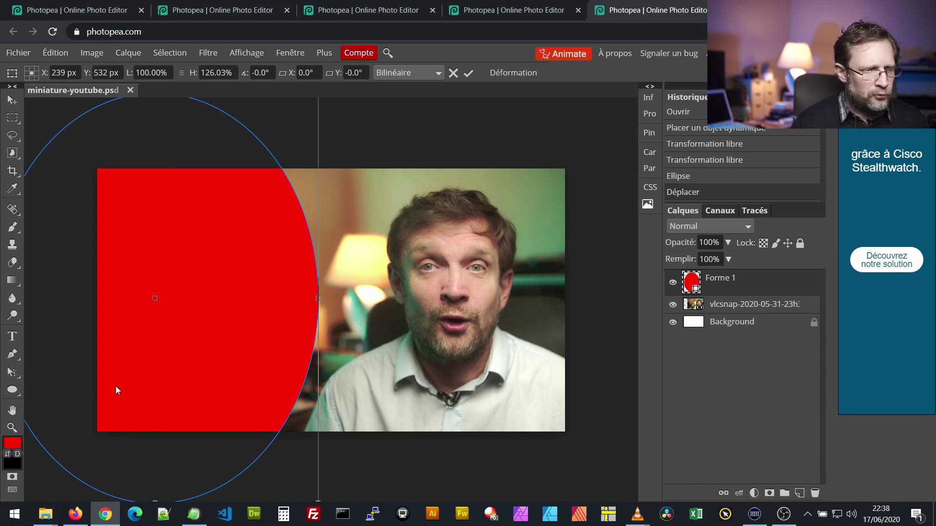
Rotate the red ellipse by 13° and move it to X 316 px, Y 457 px.
click(12, 428)
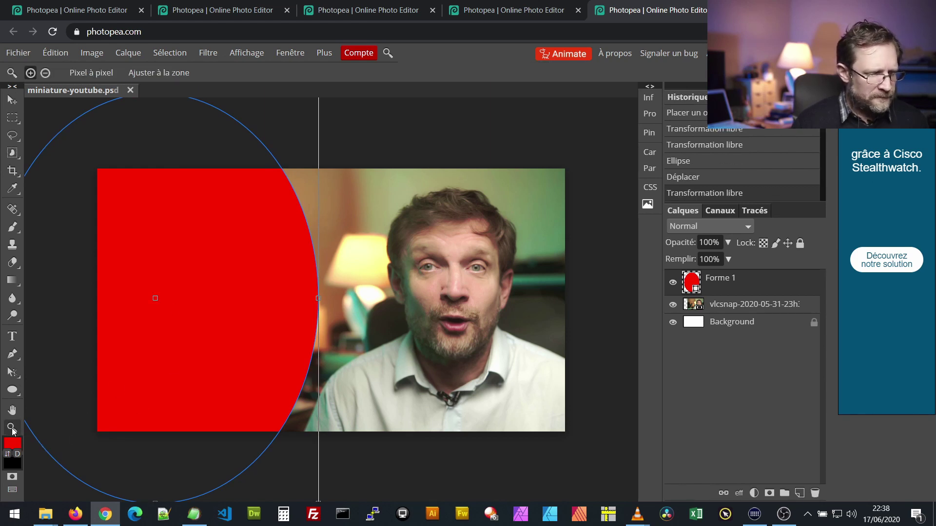
key(ctrl+minus)
key(alt)
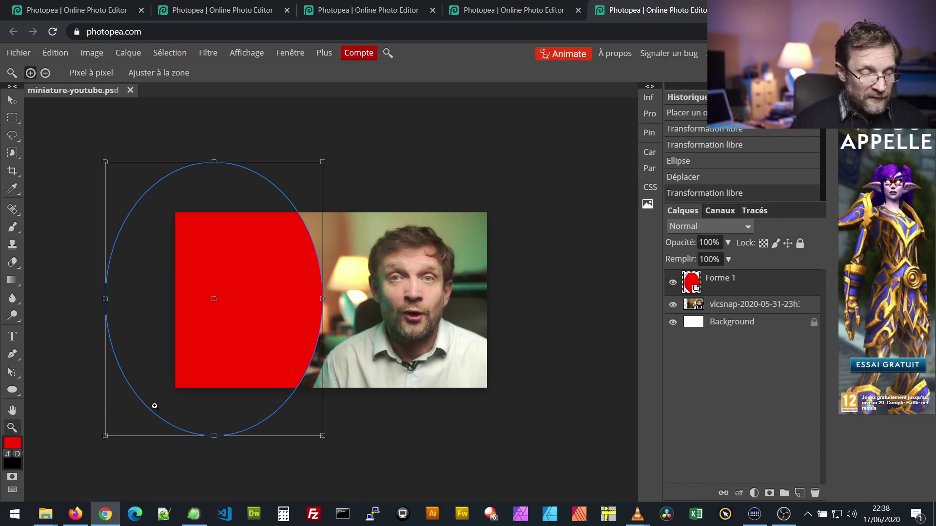
key(alt)
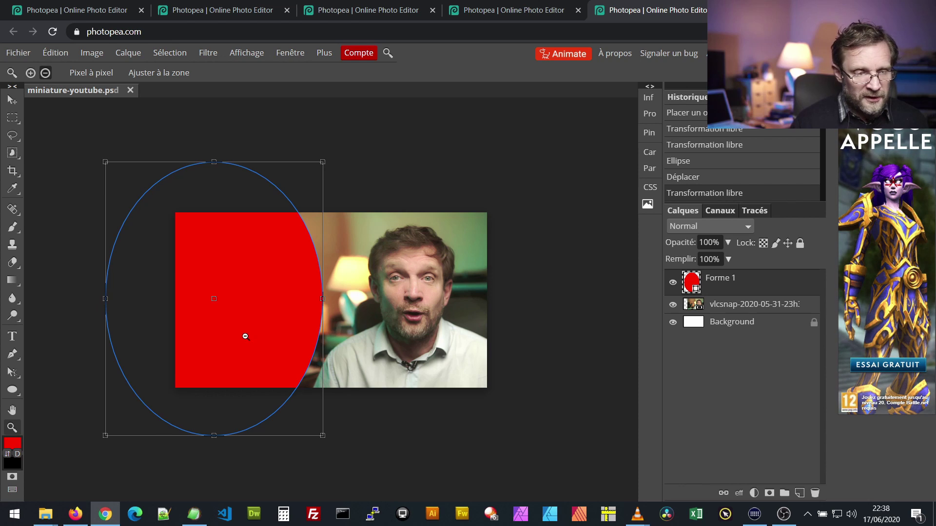
key(ctrl+plus)
alt+click(248, 336)
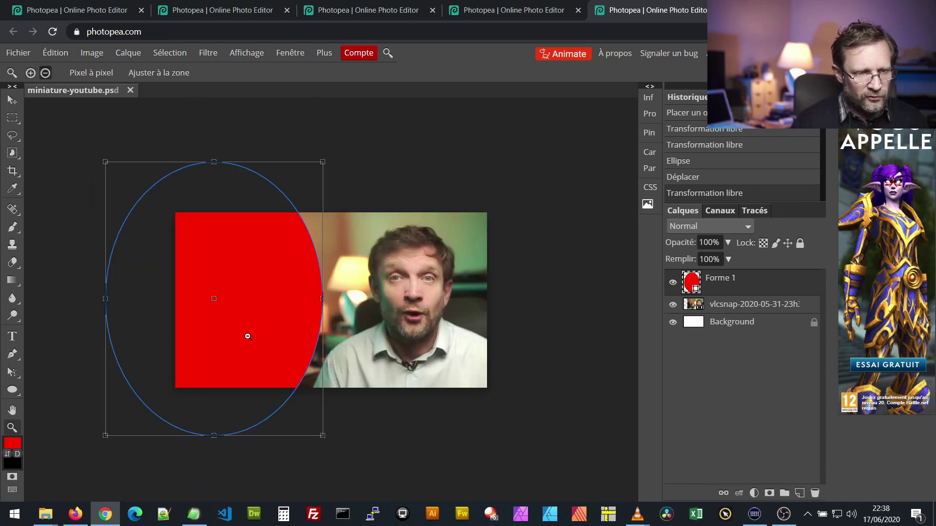
click(248, 336)
alt+click(247, 337)
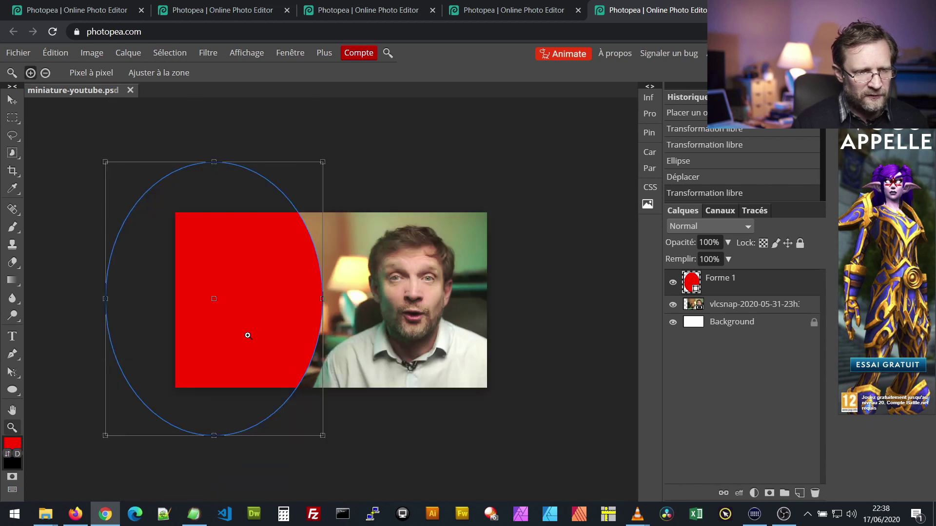
click(12, 100)
drag(220, 154, 250, 147)
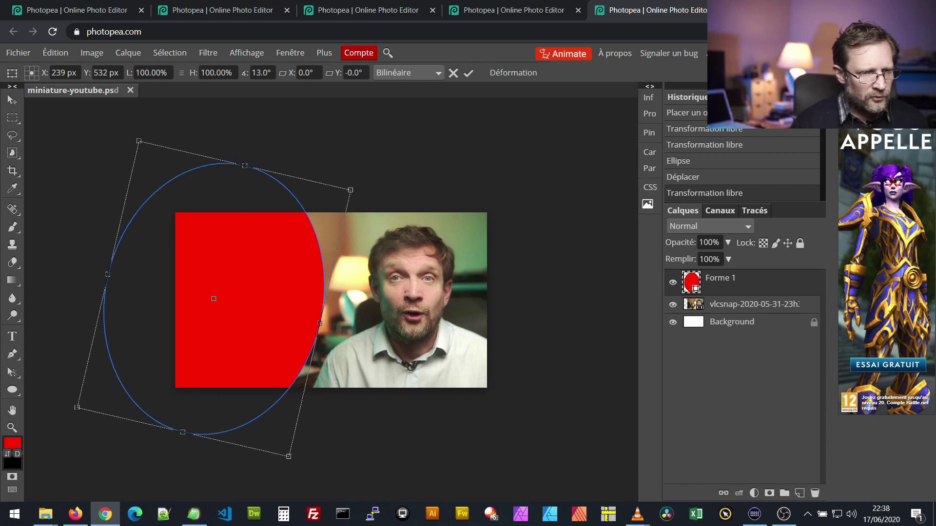
mouse_move(240, 261)
mouse_down()
mouse_move(238, 237)
mouse_move(257, 258)
mouse_move(244, 256)
mouse_up()
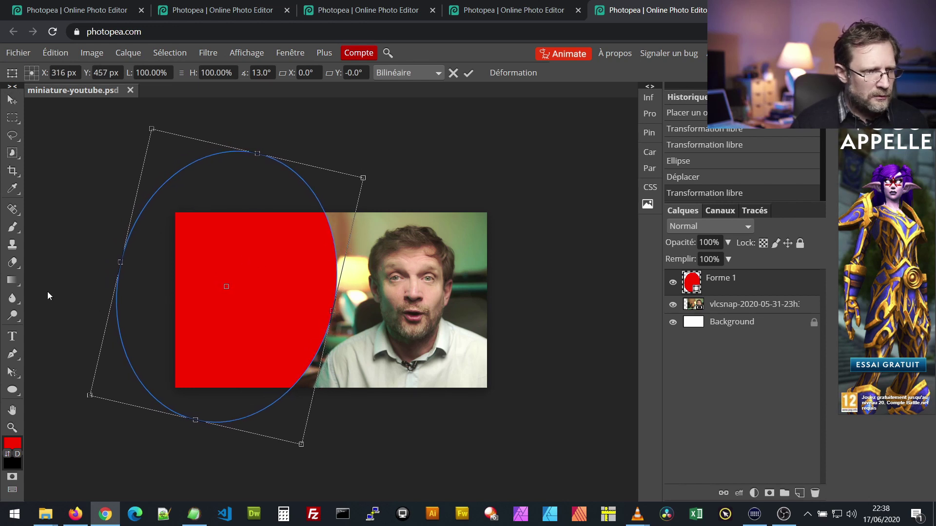
Set the ellipse's fill to orange ff9300 and nudge the shape slightly toward the face in the photo.
click(10, 389)
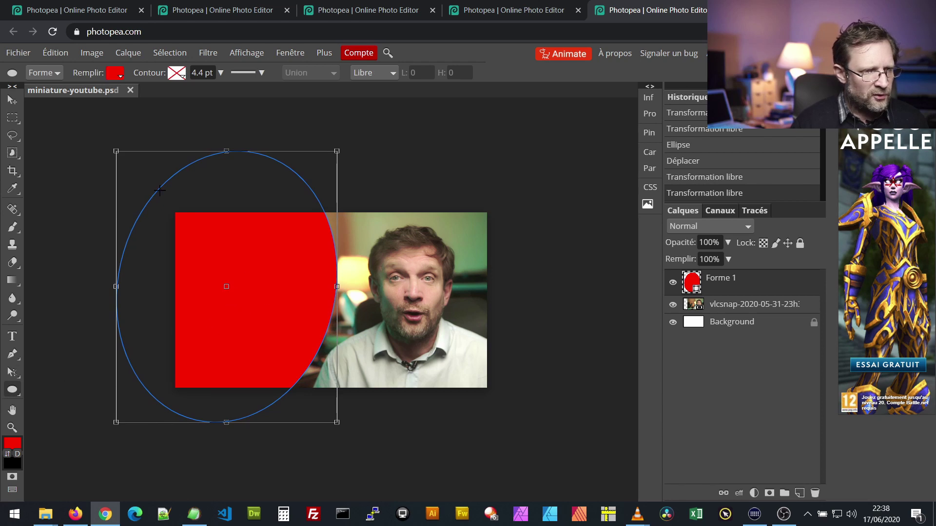
click(120, 76)
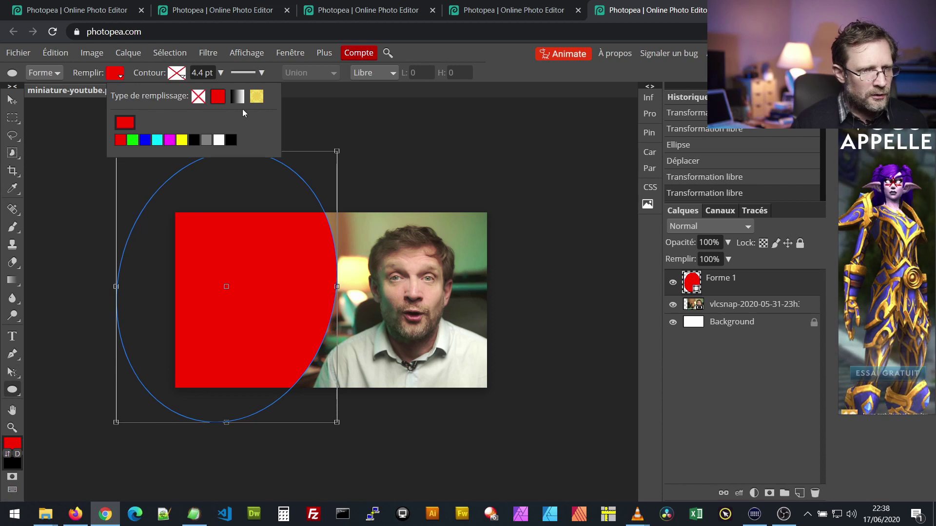
click(125, 124)
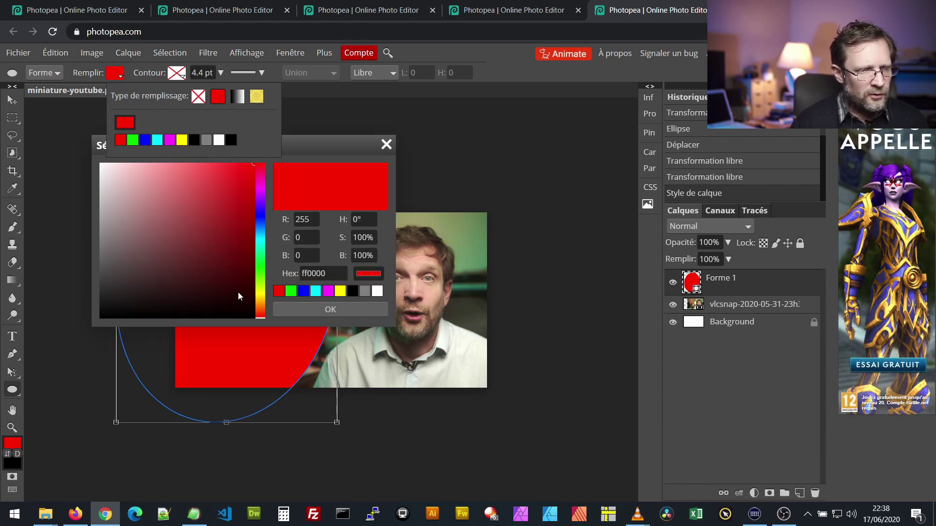
drag(262, 315, 261, 303)
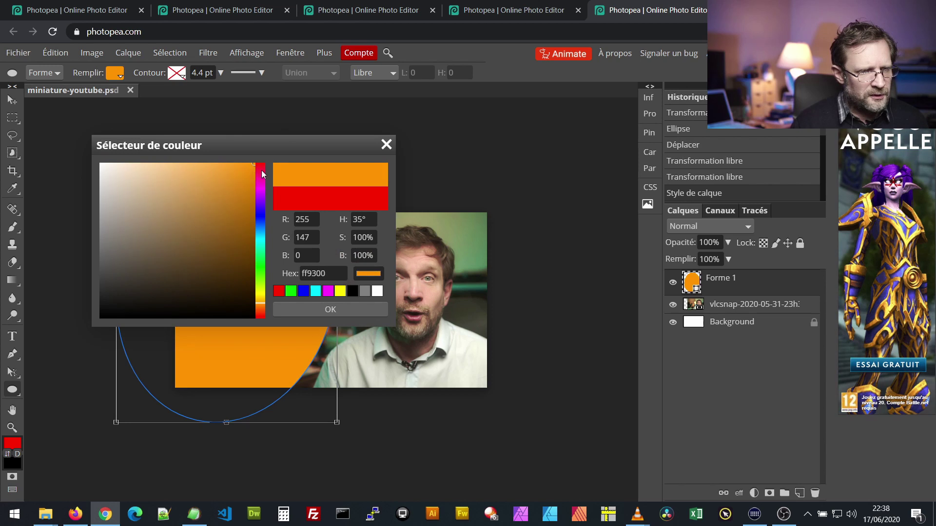
click(330, 312)
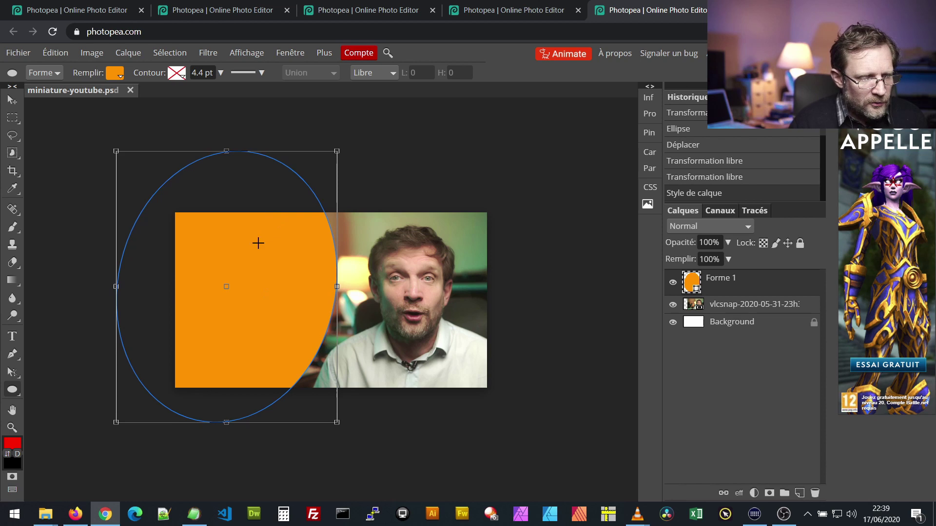
click(13, 100)
mouse_move(196, 243)
mouse_down()
mouse_move(204, 245)
mouse_move(194, 239)
mouse_up()
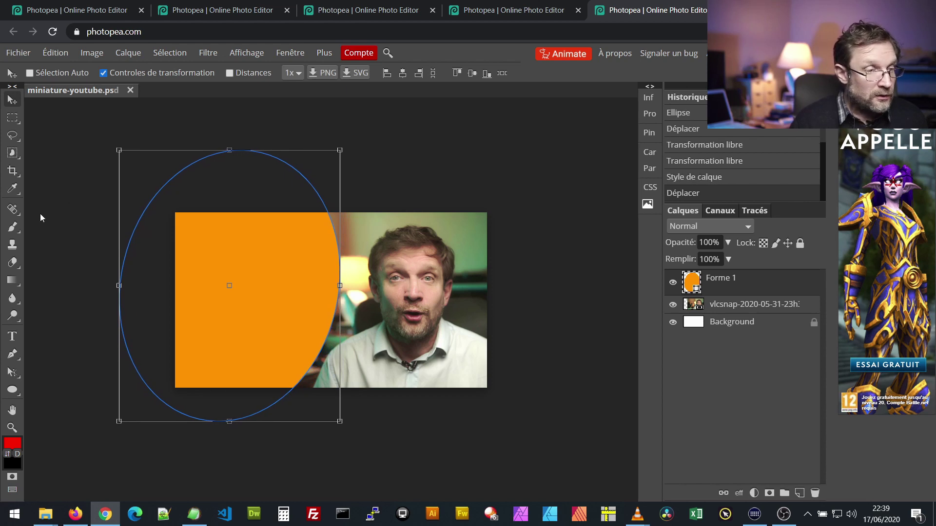
Try to start a text inside the orange ellipse.
click(12, 338)
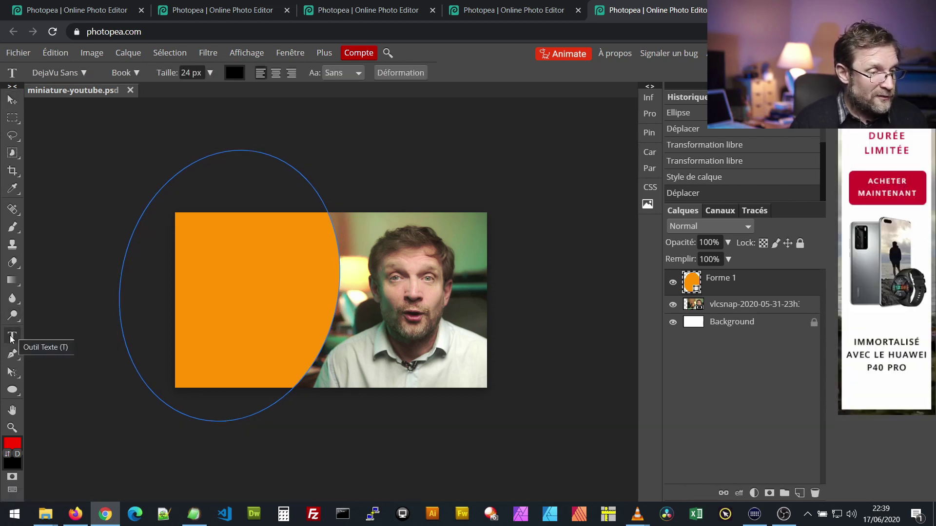
click(209, 252)
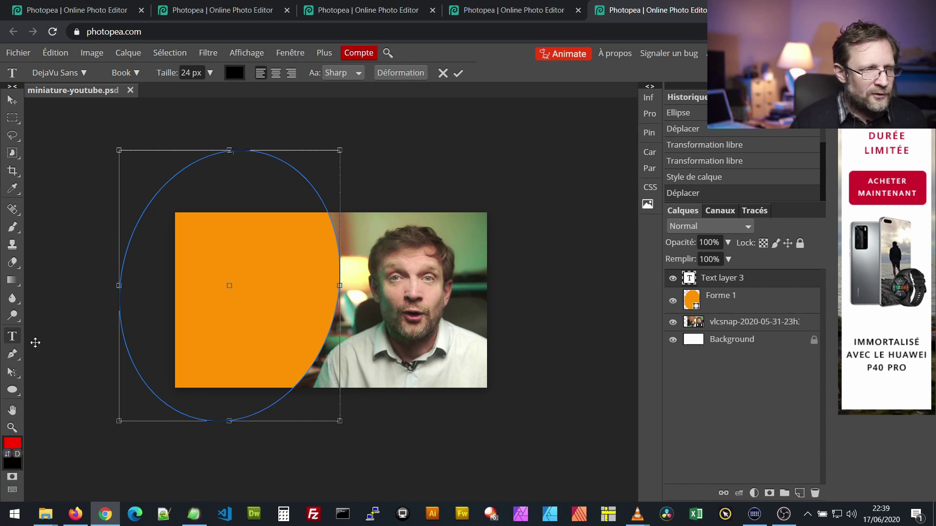
click(12, 336)
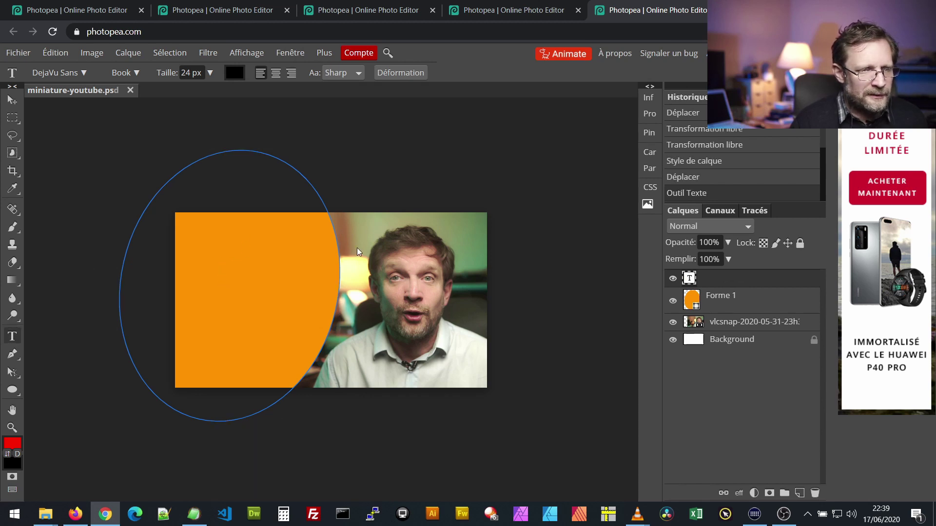
click(224, 278)
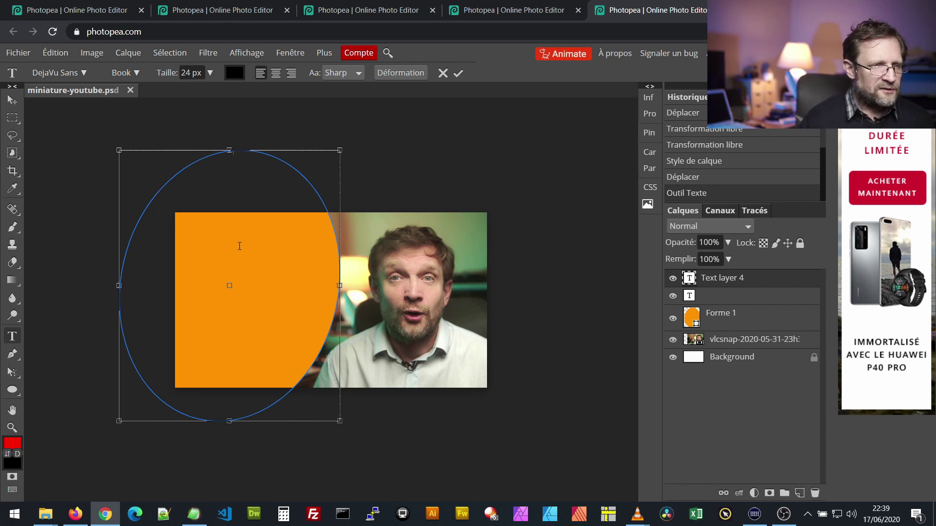
click(13, 100)
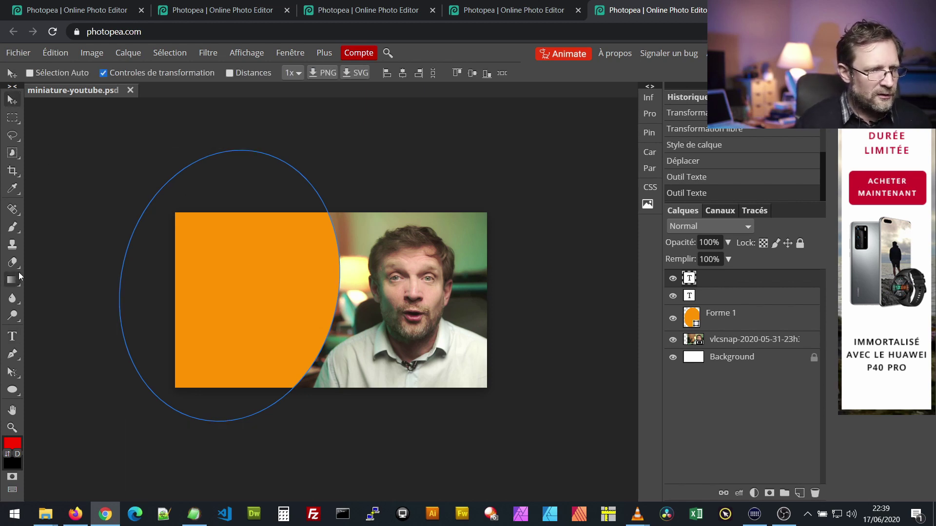
Add the three-line text "TUTO Miniature Youtube" and enlarge it to 762.83% over the orange ellipse, centred at X 472 px, Y 327 px.
click(14, 340)
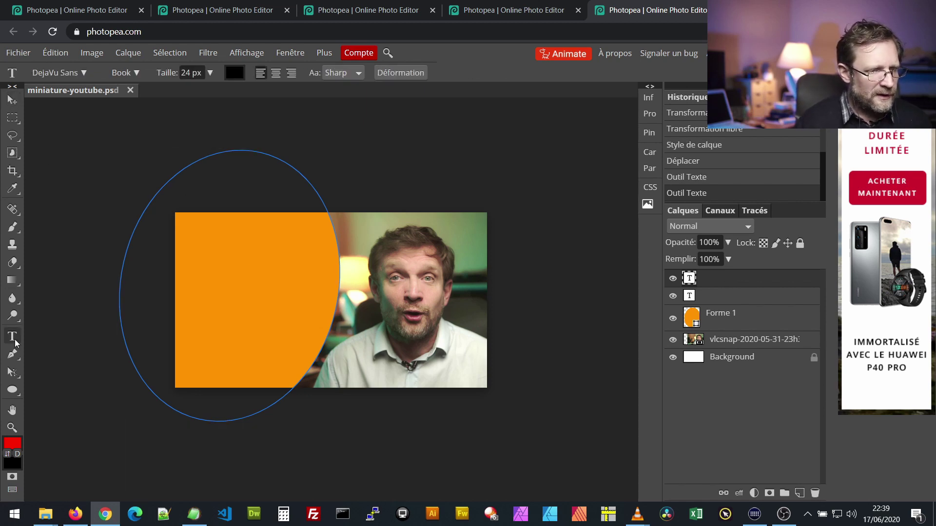
click(371, 186)
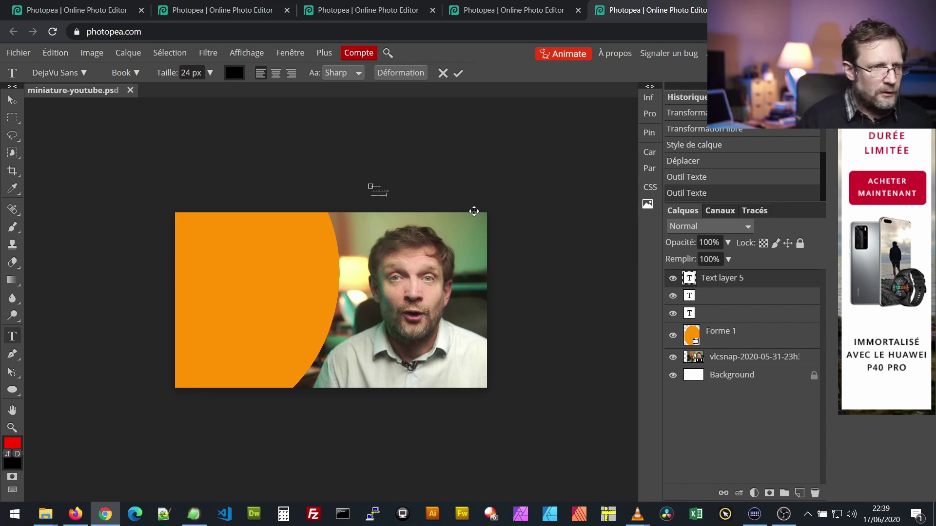
click(10, 101)
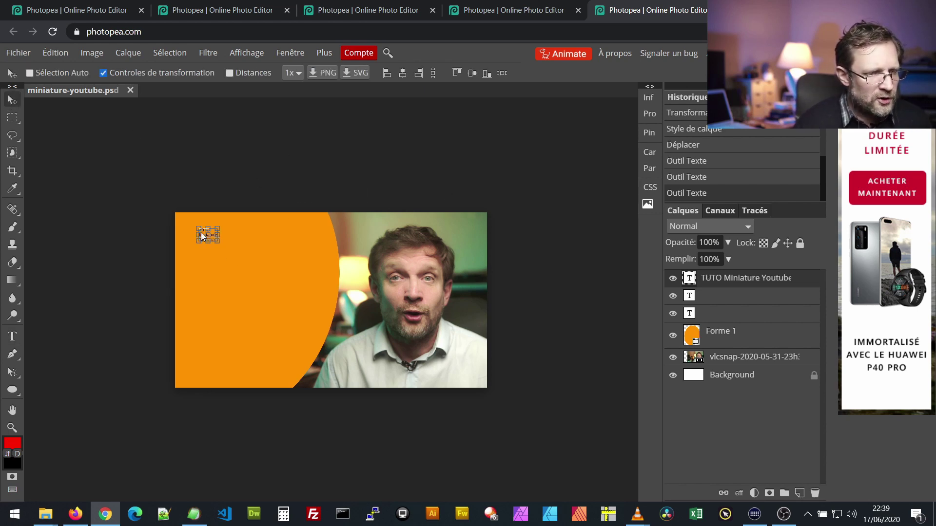
drag(209, 238, 331, 383)
mouse_move(269, 277)
mouse_down()
mouse_move(253, 275)
mouse_move(259, 271)
mouse_up()
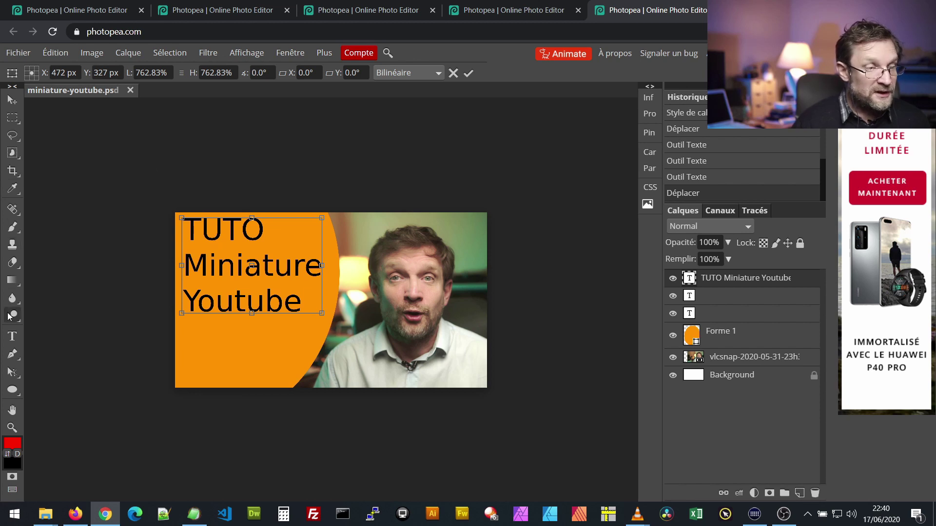
Browse the fonts for the TUTO Miniature Youtube text and filter them to the Display category only.
click(12, 336)
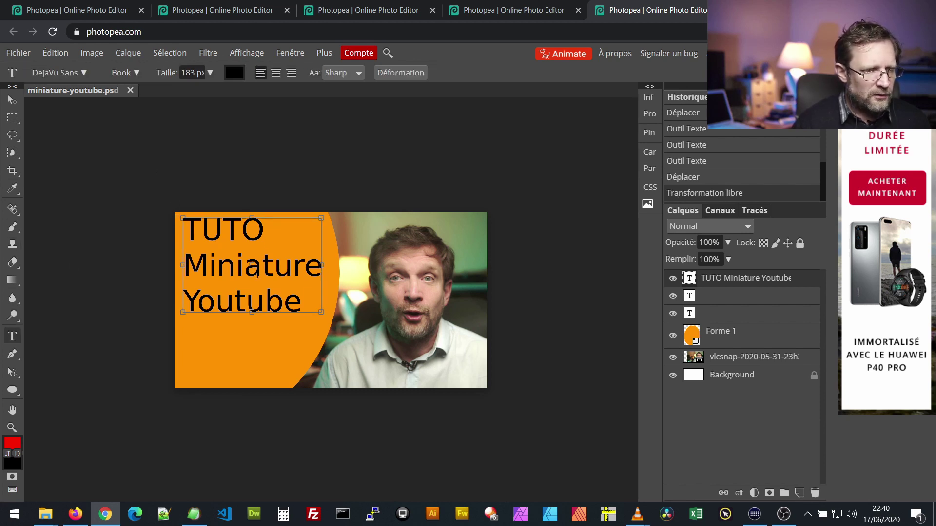
click(84, 73)
scroll(84, 244, up, 5)
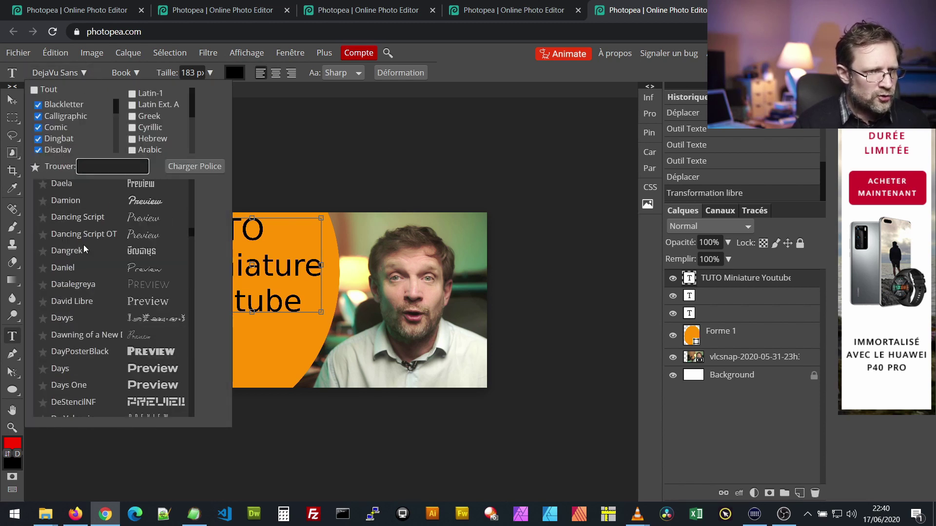
scroll(84, 245, up, 4)
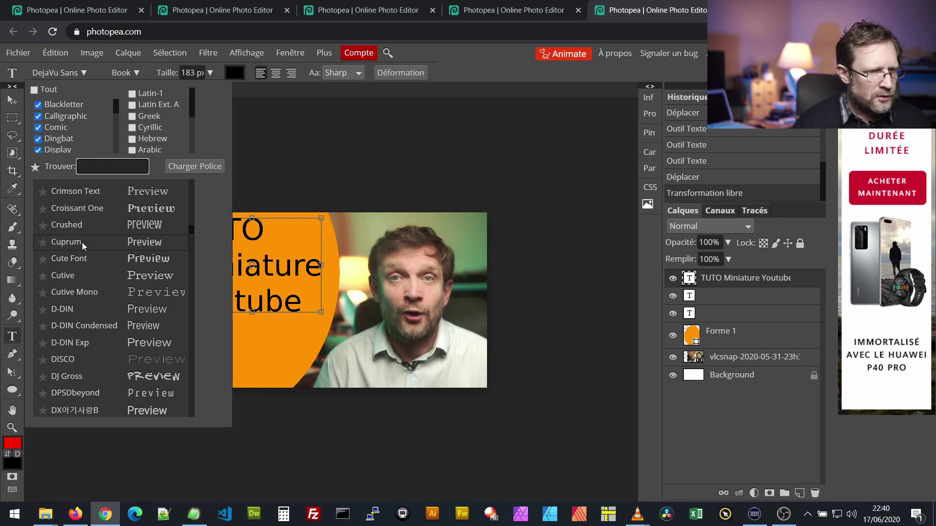
click(35, 90)
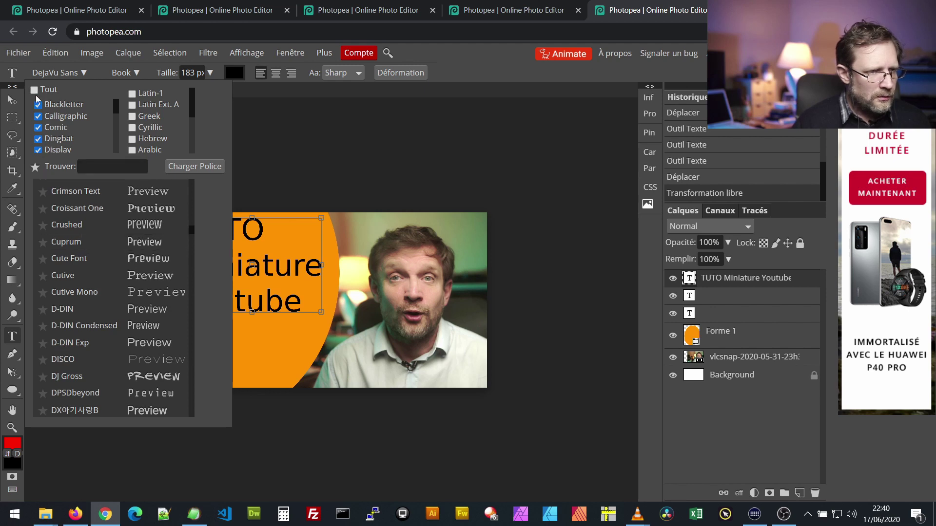
click(38, 150)
click(34, 90)
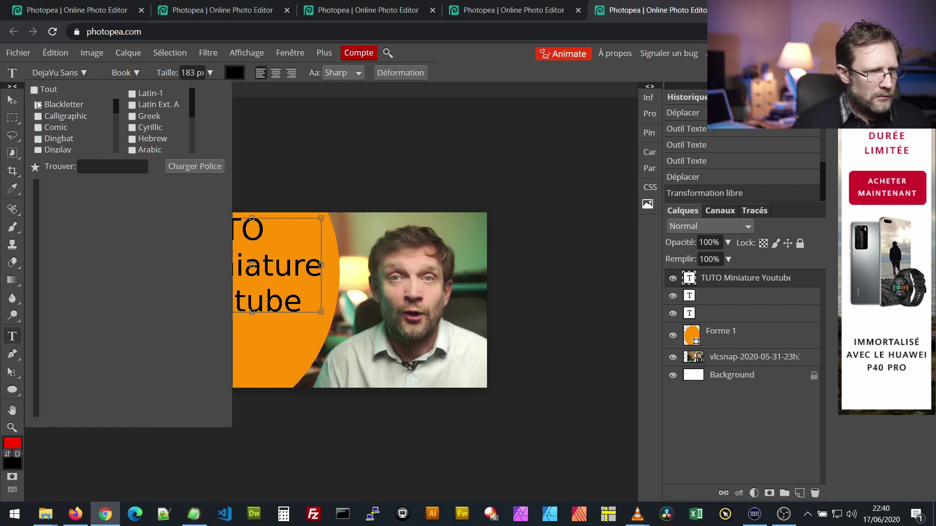
click(38, 150)
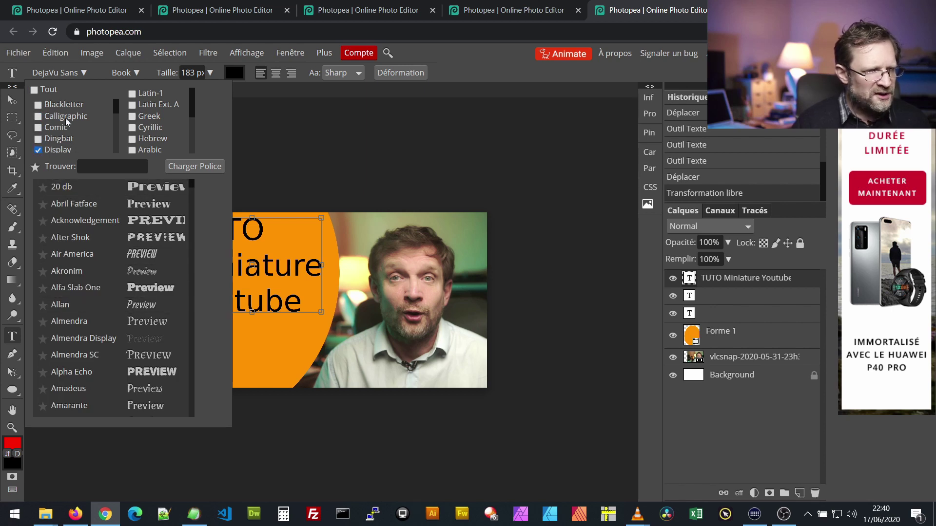
Set the title's font to BP Diet and scale it down to 74.39% inside the orange ellipse.
scroll(126, 301, down, 5)
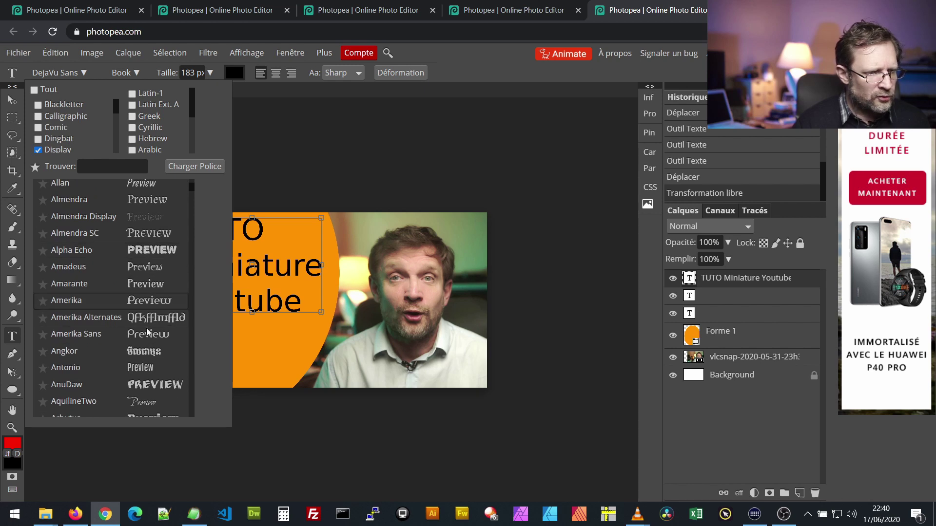
scroll(148, 334, down, 12)
scroll(148, 333, down, 3)
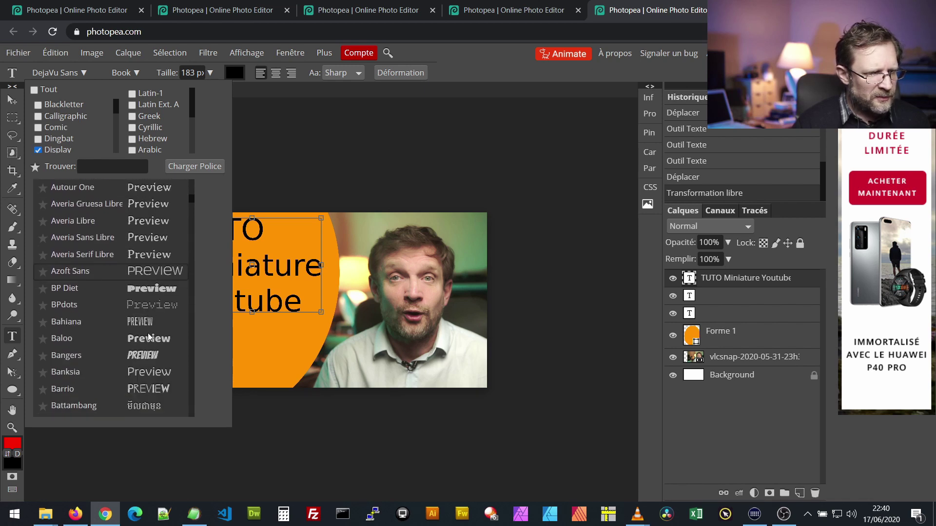
click(140, 289)
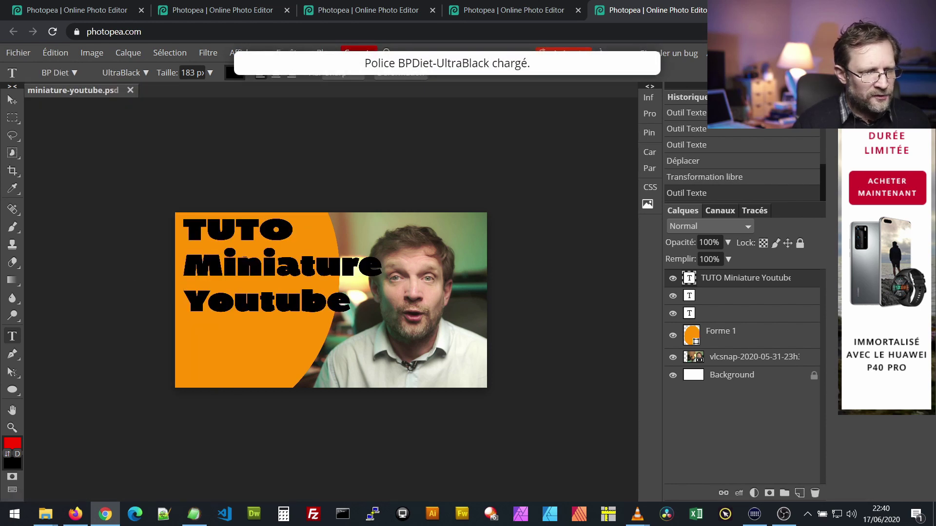
click(13, 100)
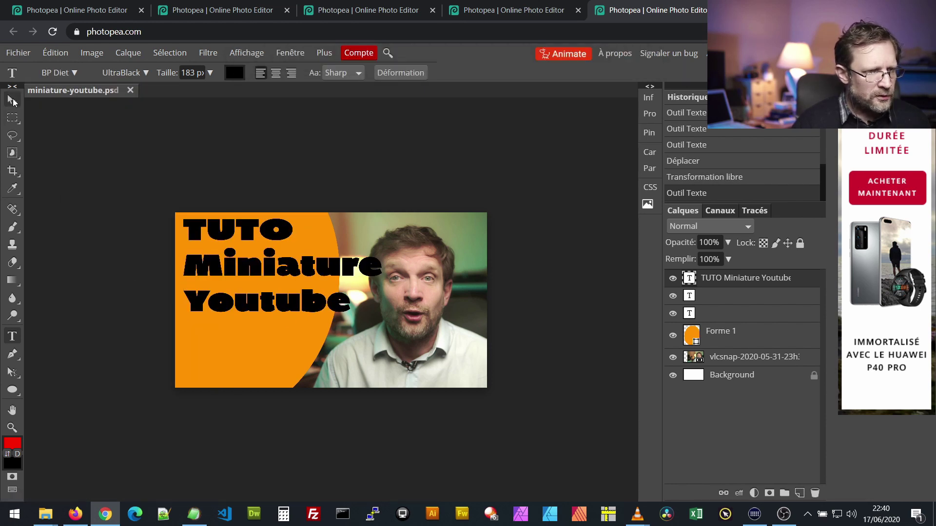
drag(380, 311, 329, 311)
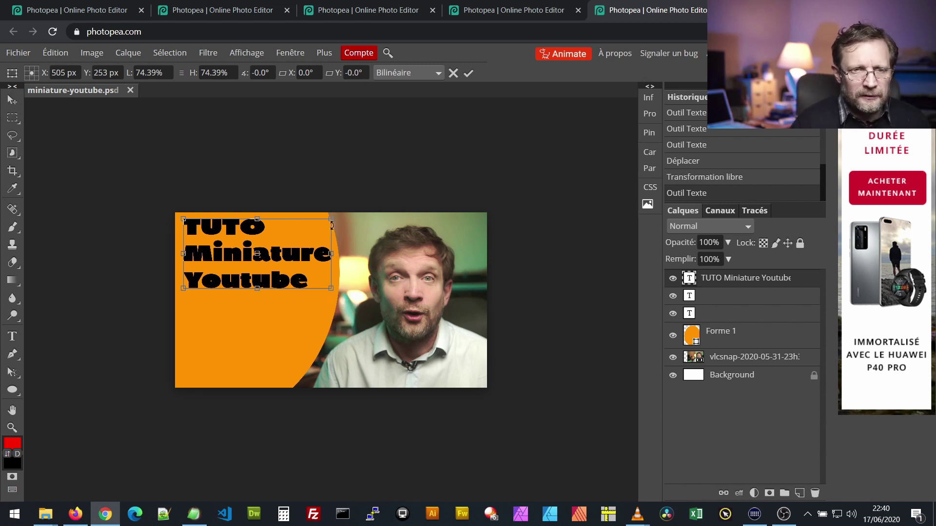
Set the TUTO Miniature Youtube title's text colour to white ffffff.
click(9, 336)
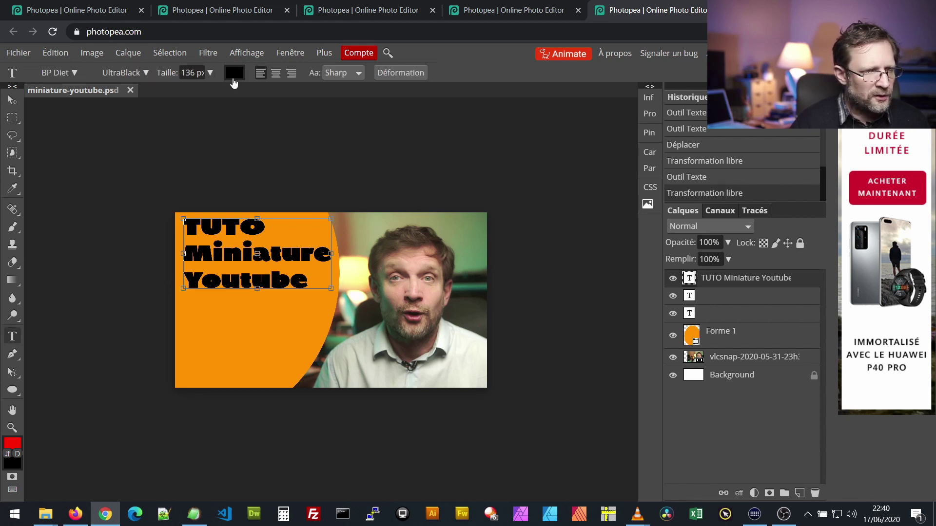
click(234, 73)
drag(129, 198, 426, 133)
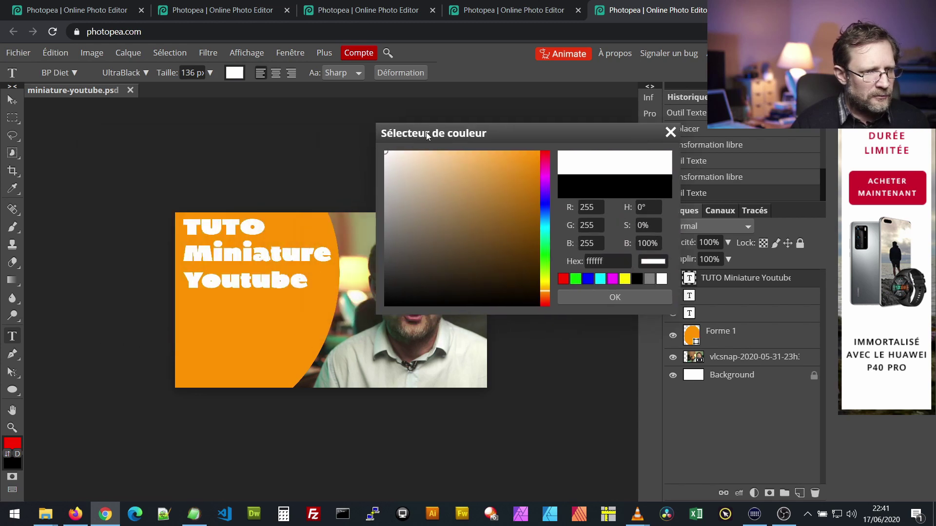
click(625, 300)
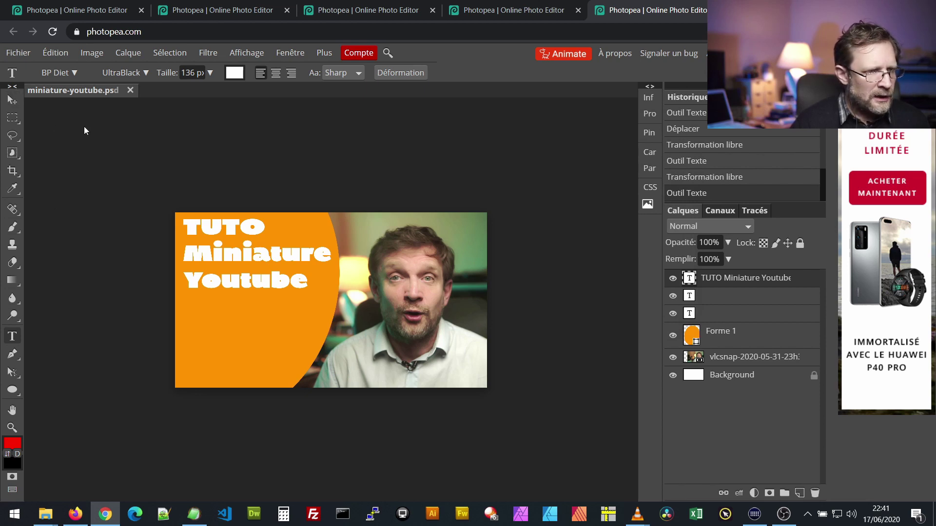
Set the title's font to Bangers and enlarge it to 178.30%, filling the width of the orange area.
click(74, 73)
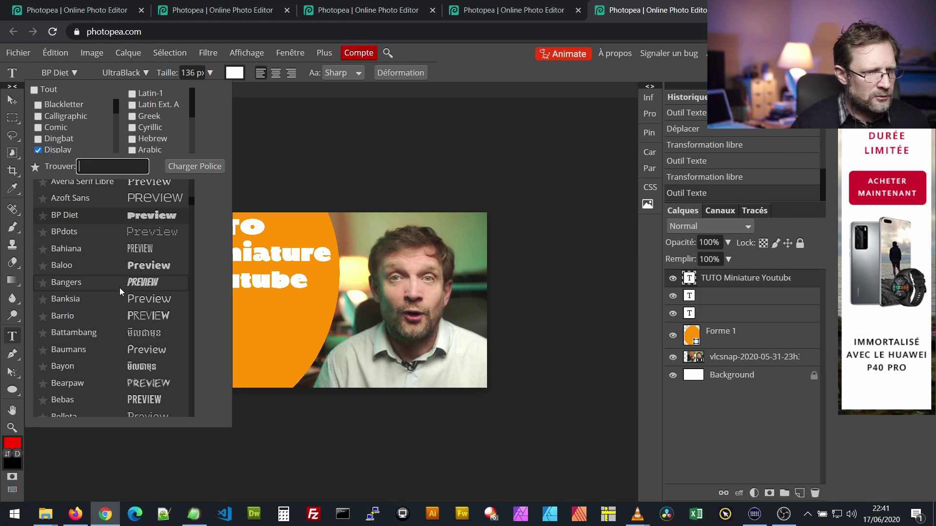
scroll(119, 287, down, 2)
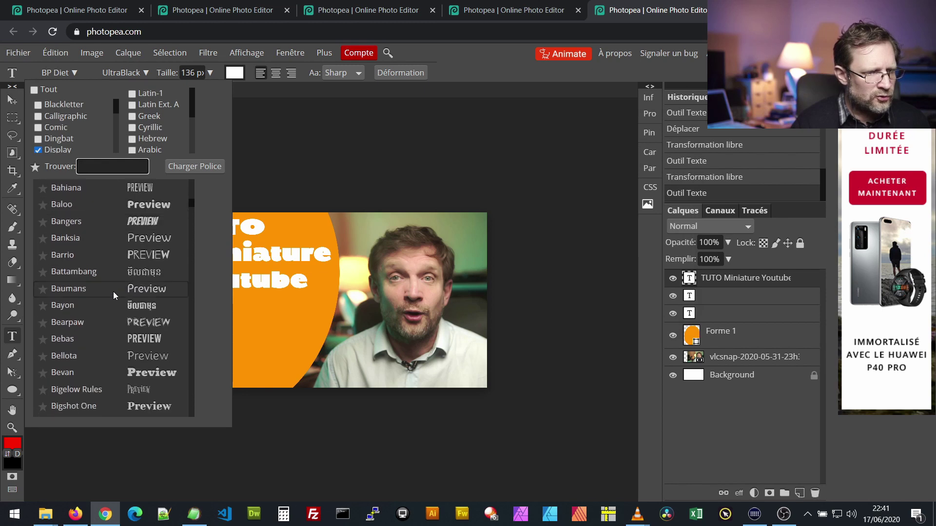
click(142, 222)
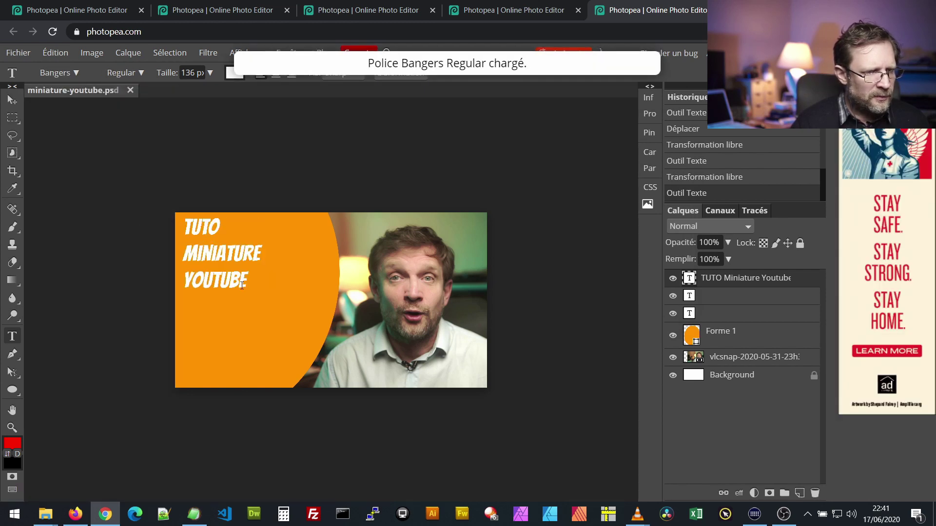
click(17, 103)
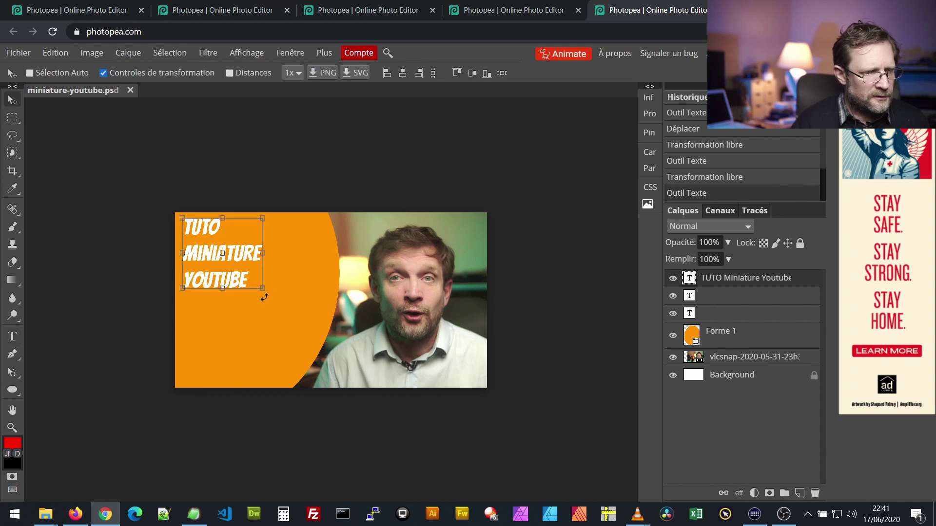
drag(263, 288, 325, 372)
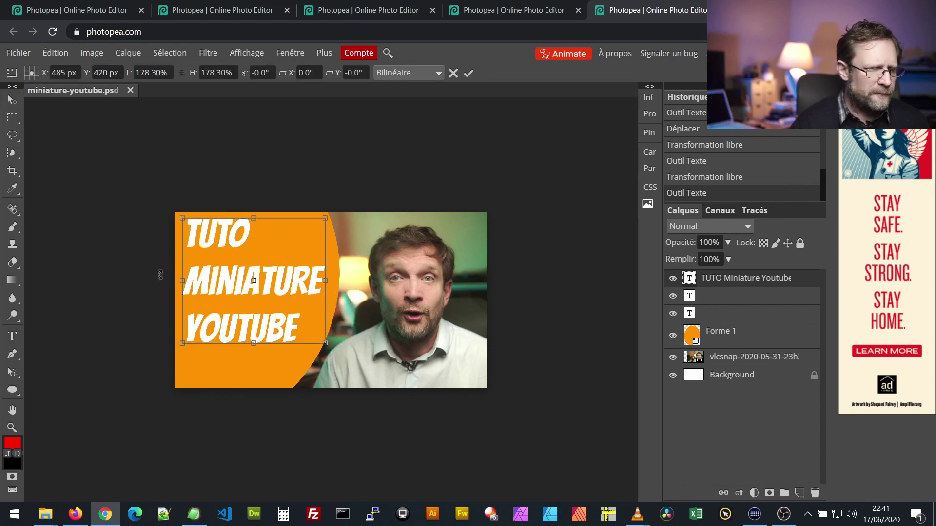
click(12, 99)
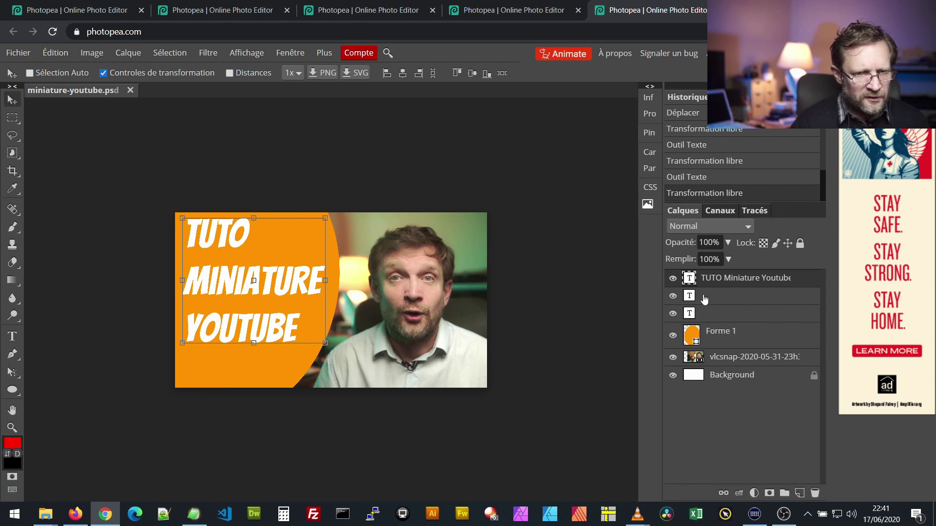
Delete the two empty text layers and reselect the TUTO Miniature Youtube layer.
click(725, 300)
click(741, 317)
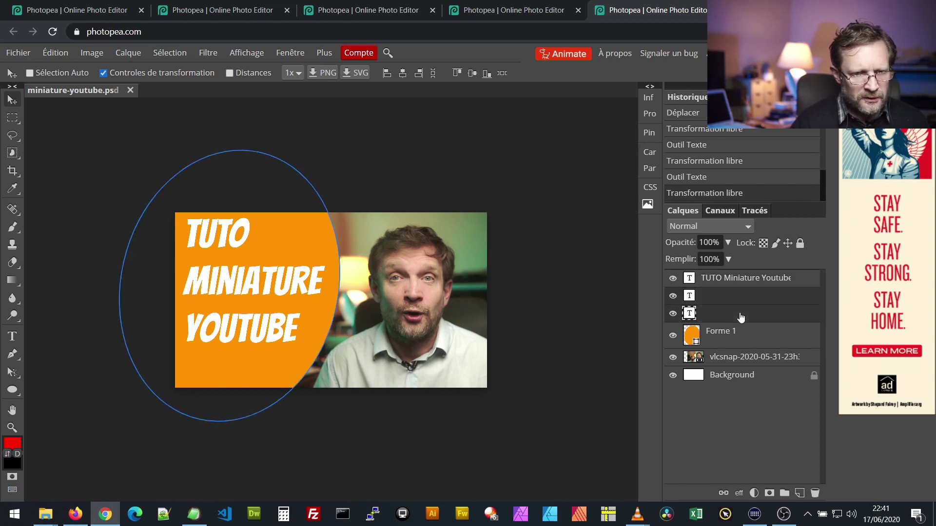
click(815, 493)
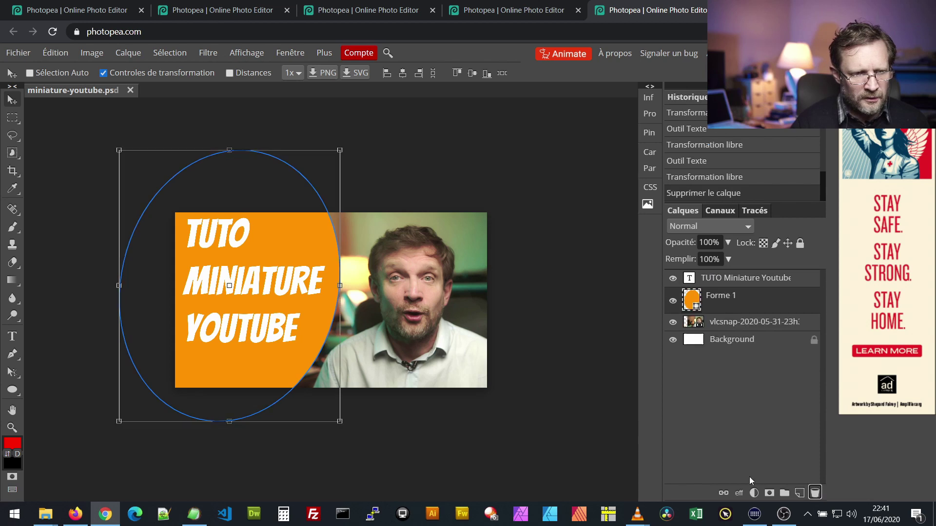
click(716, 283)
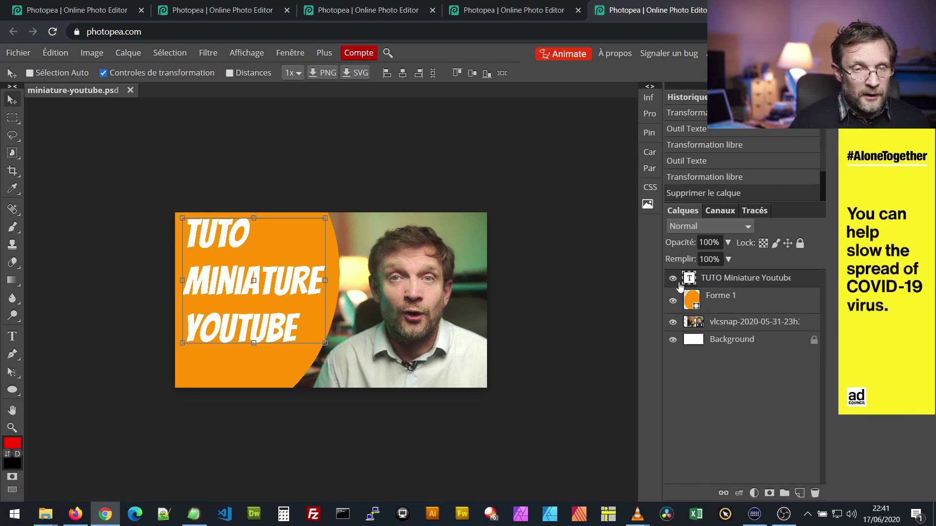
right_click(300, 279)
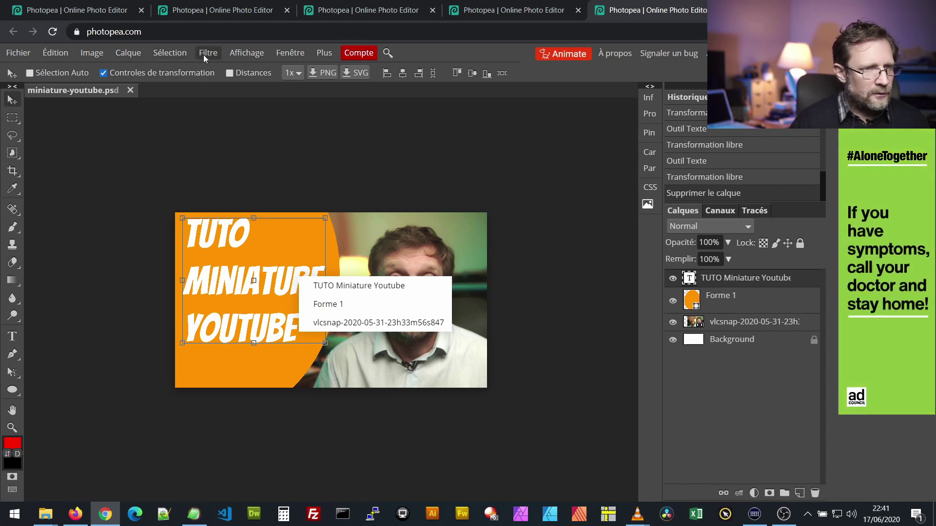
right_click(720, 279)
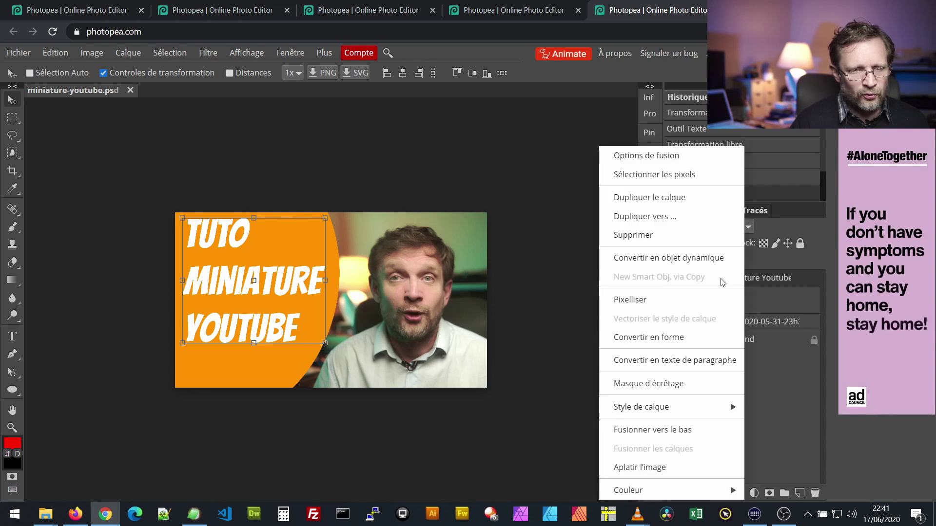
mouse_move(677, 411)
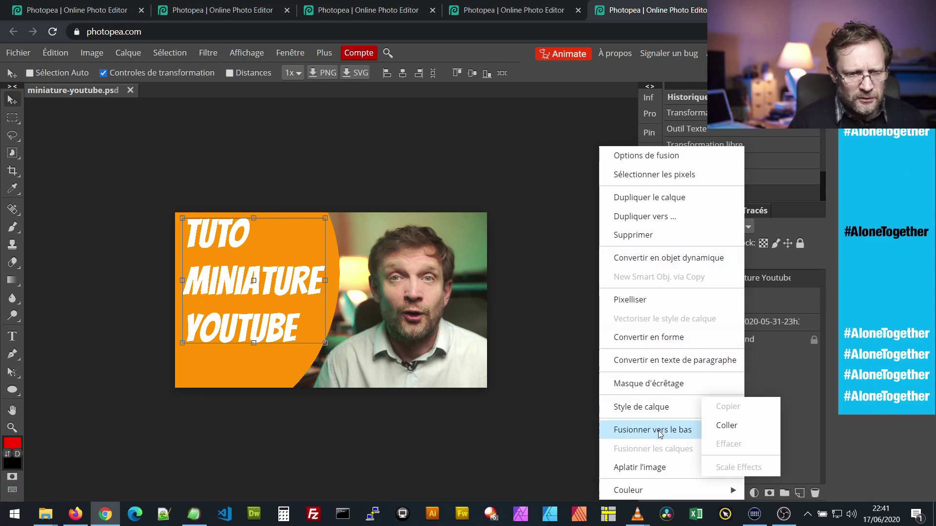
mouse_move(681, 495)
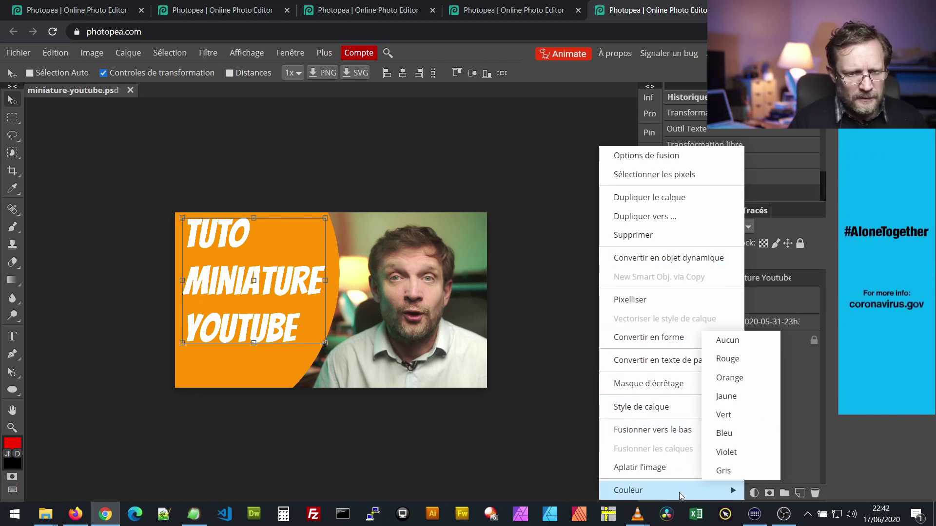
click(813, 286)
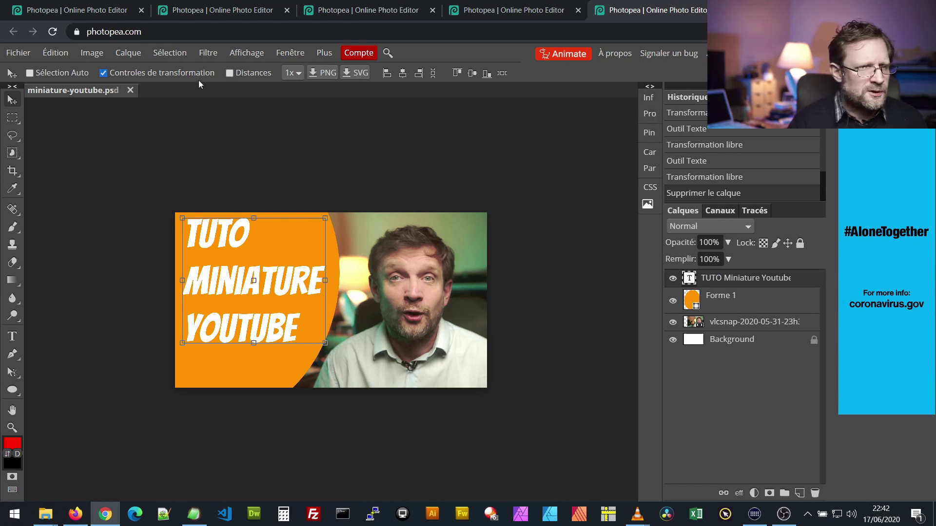
Add a drop shadow to the title layer with a distance of 10 px and a size of 5 px.
click(169, 54)
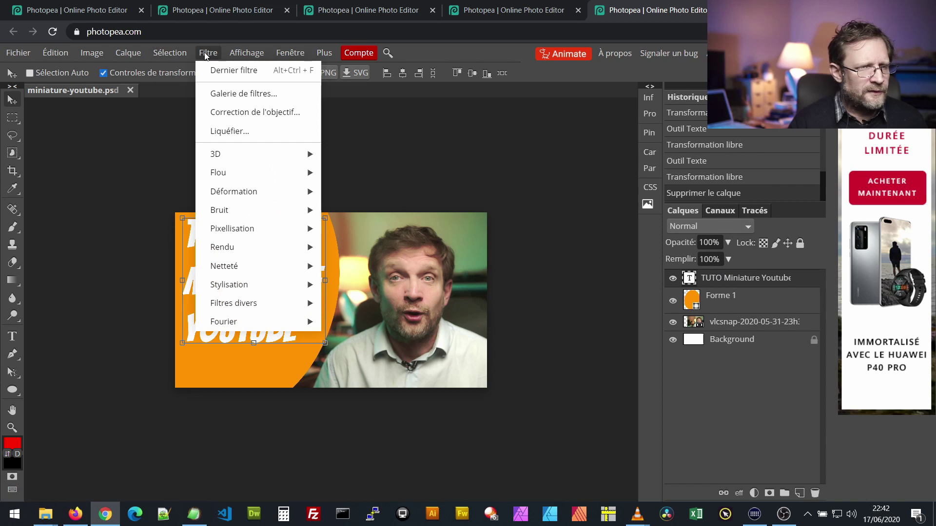
mouse_move(128, 53)
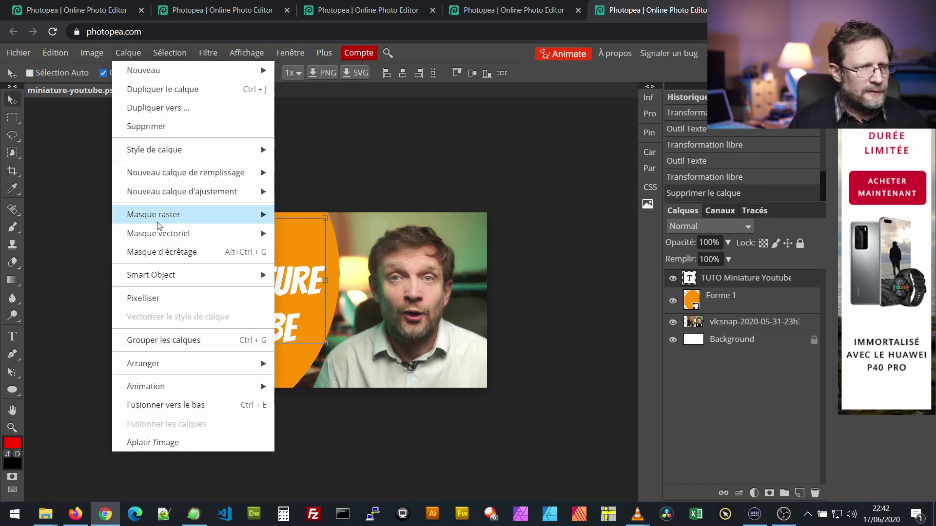
mouse_move(159, 283)
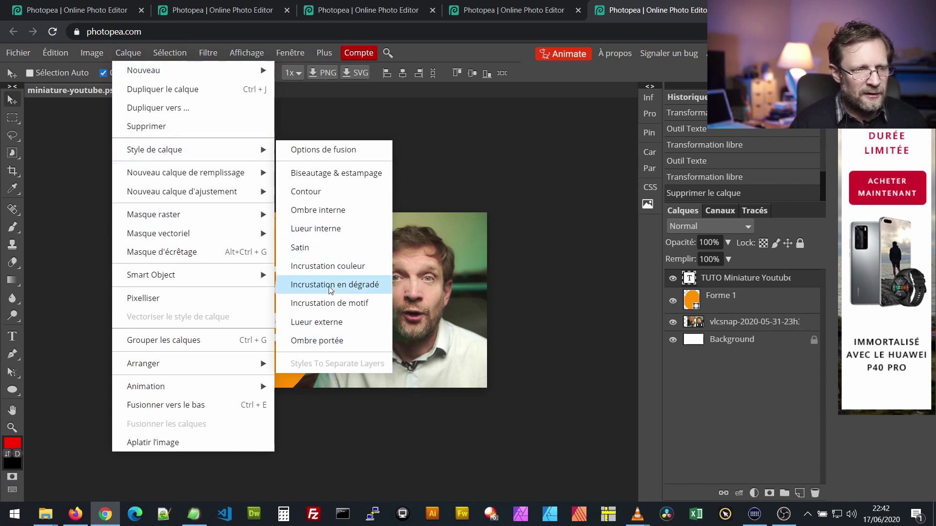
click(323, 340)
drag(242, 145, 572, 149)
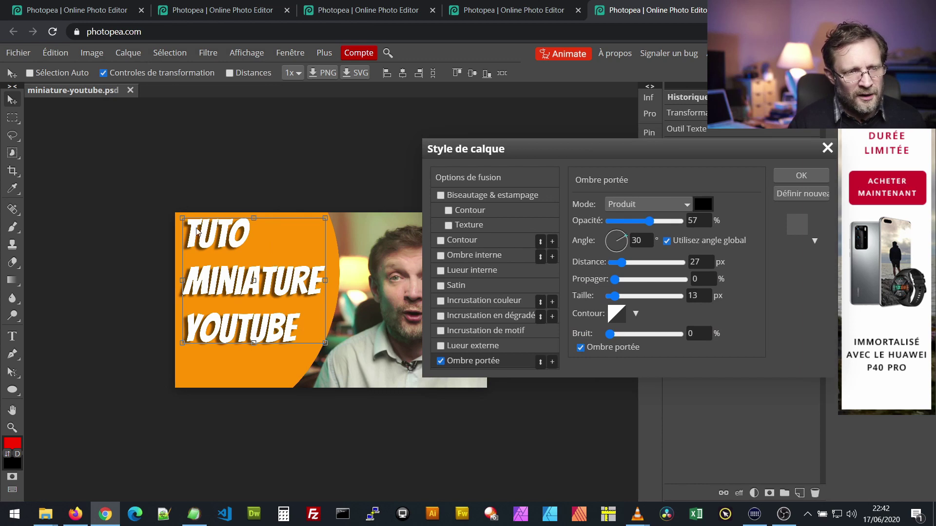
drag(620, 262, 611, 297)
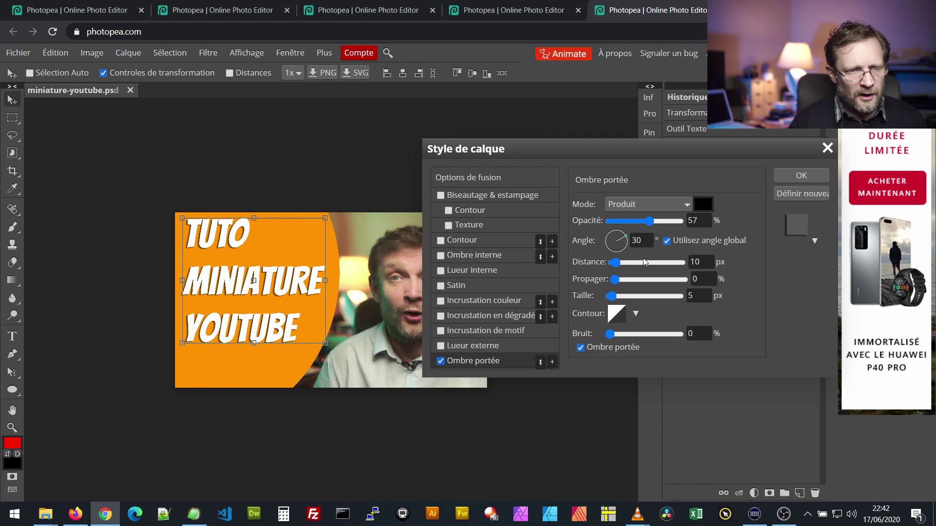
click(793, 178)
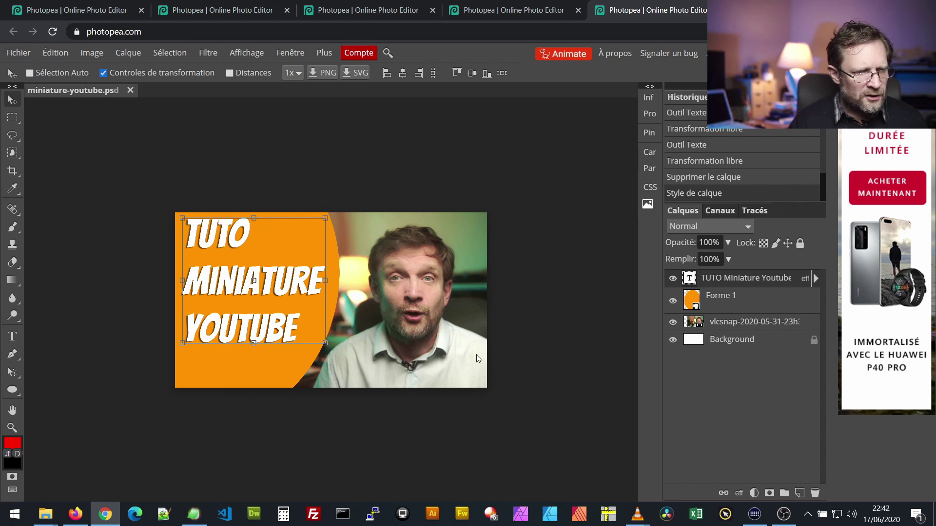
Place the file logos-jp-solutions-digitales-1920x1080.png from the vlogs/assets-en-cours folder of the Extreme SSD into the thumbnail.
click(19, 53)
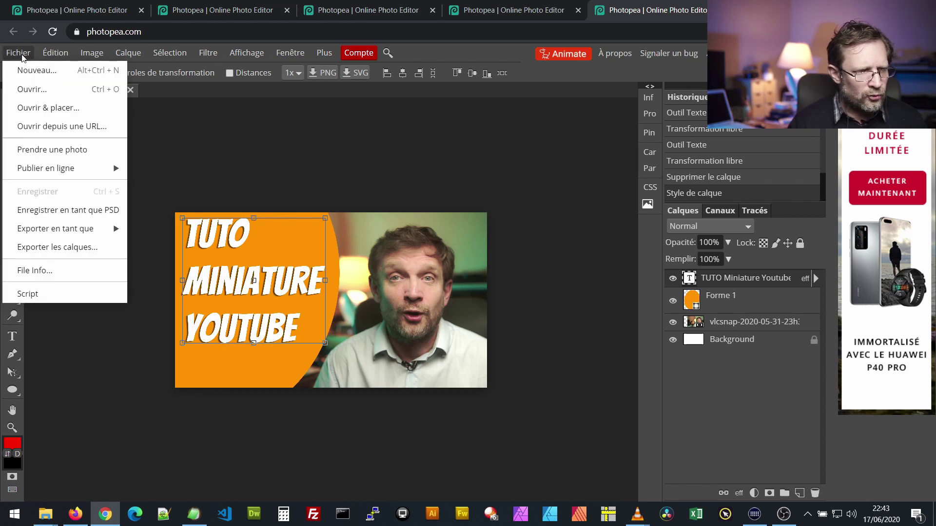
click(30, 108)
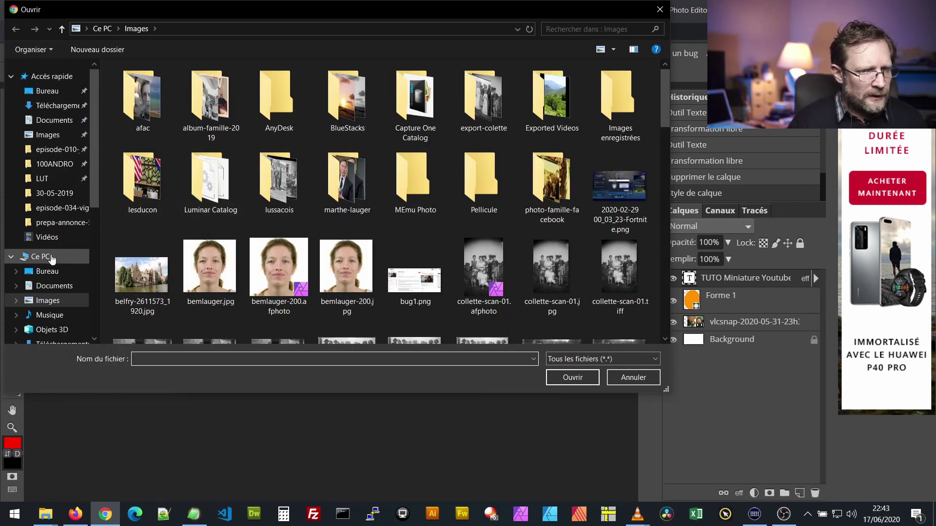
scroll(64, 247, down, 2)
scroll(251, 257, down, 10)
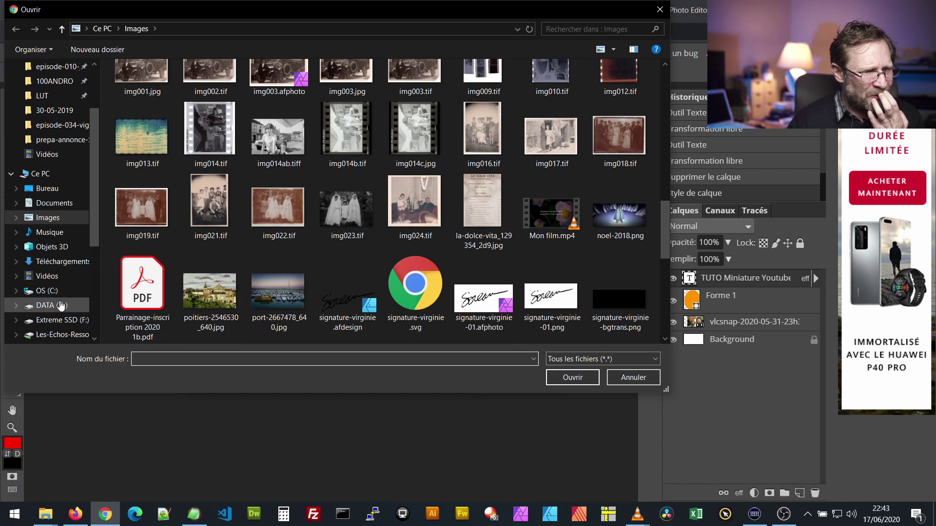
click(62, 320)
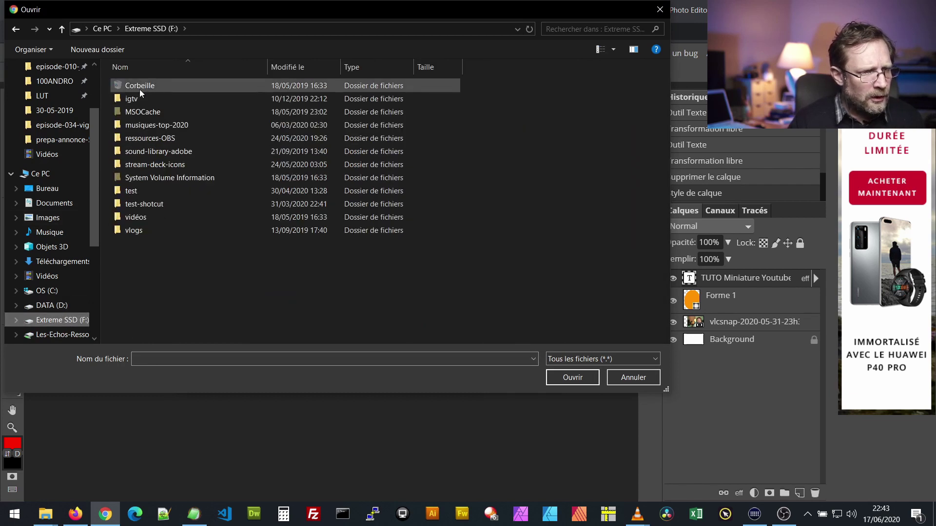
double_click(133, 230)
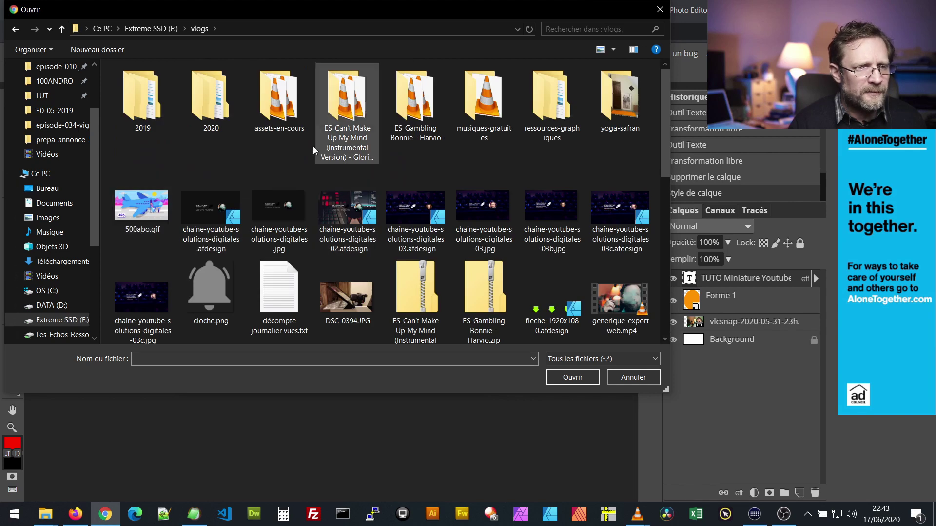
double_click(286, 112)
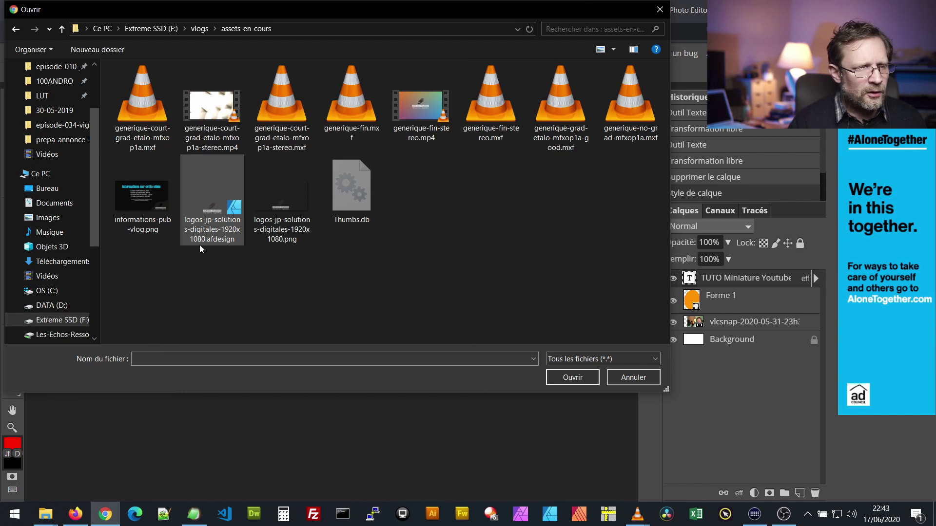
click(282, 195)
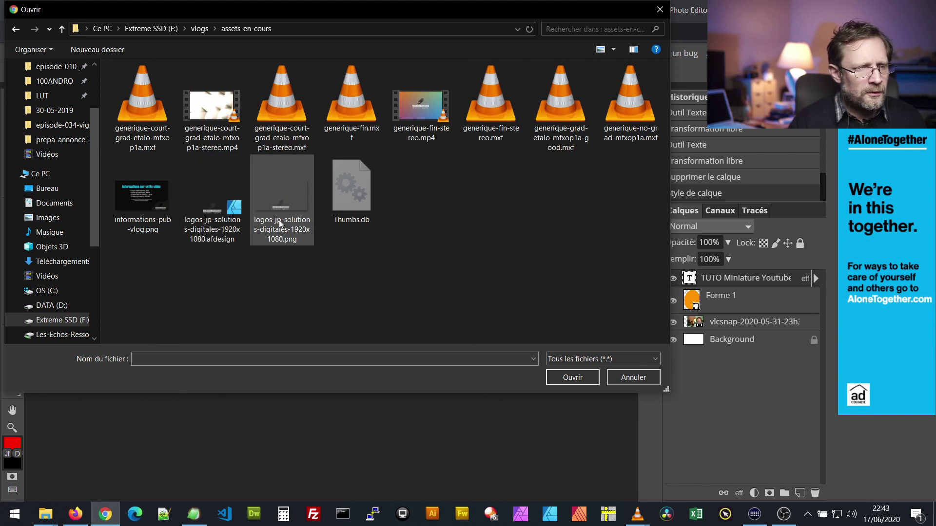
click(581, 379)
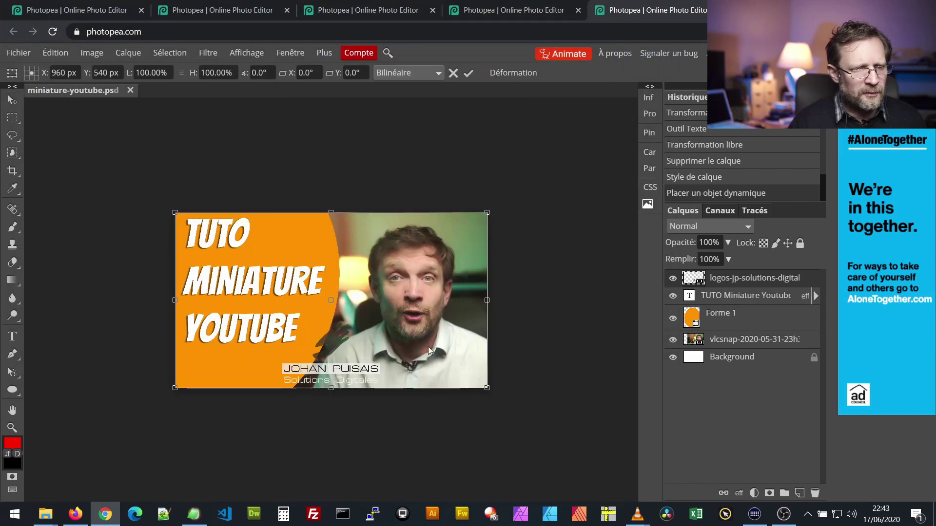
Scale the placed logo to about 60.16% and position it in the lower-right corner of the thumbnail.
drag(332, 349, 425, 349)
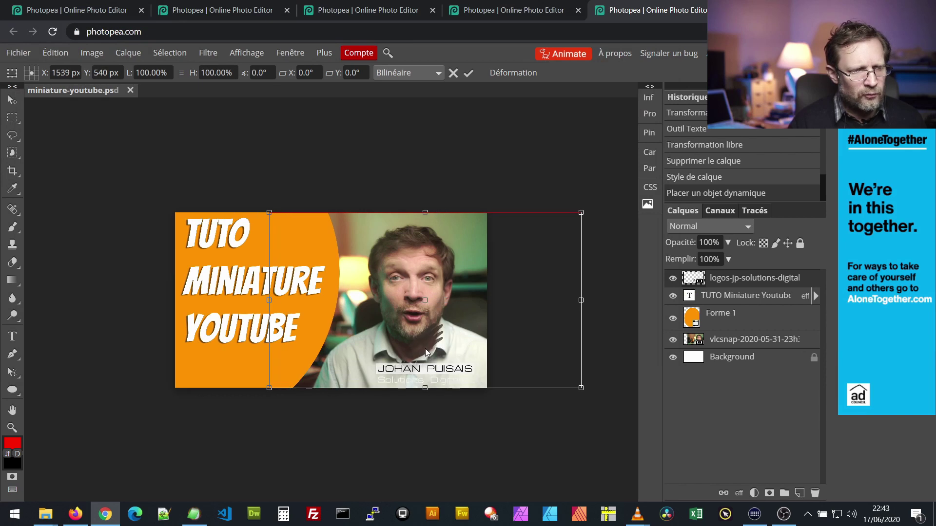
drag(267, 211, 394, 282)
drag(479, 375, 443, 373)
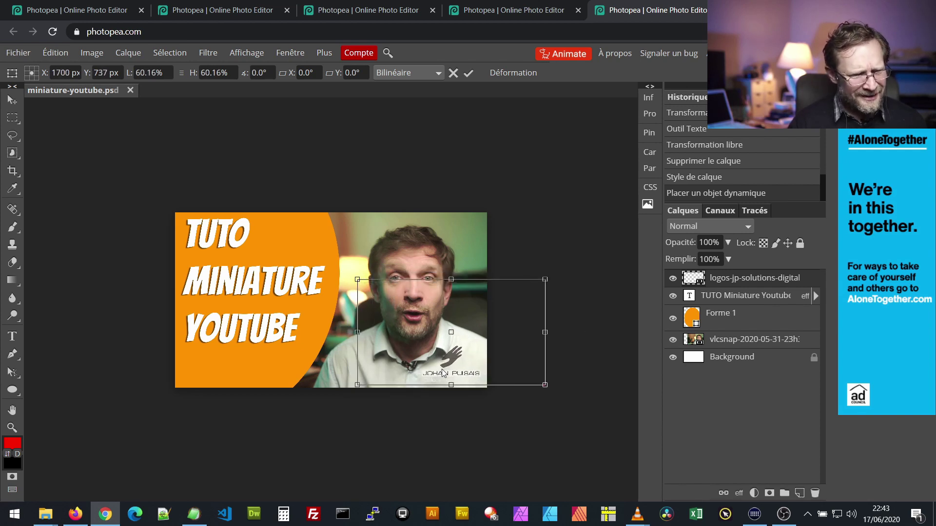
key(Right)
key(Right)
key(Right)
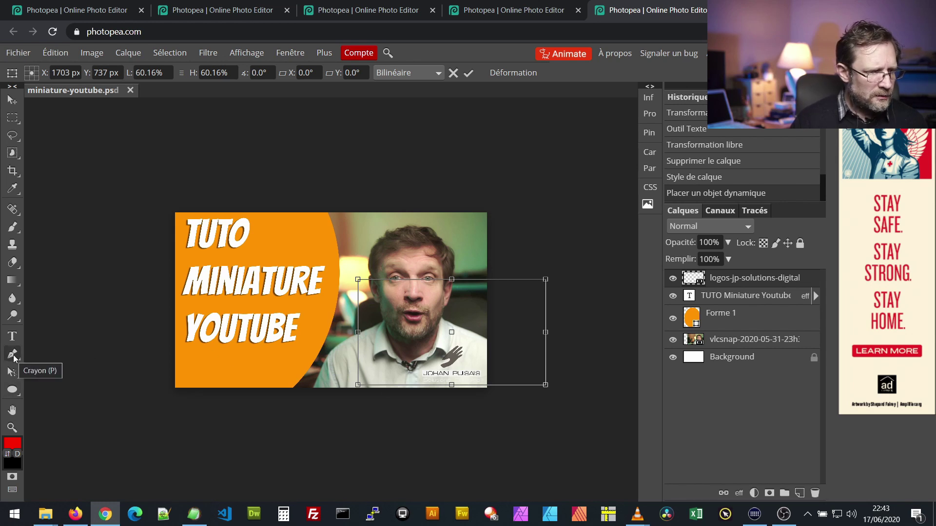
Commit the logo transform and draw an orange rectangle over the logo, extending past the thumbnail's lower-right edges.
click(13, 390)
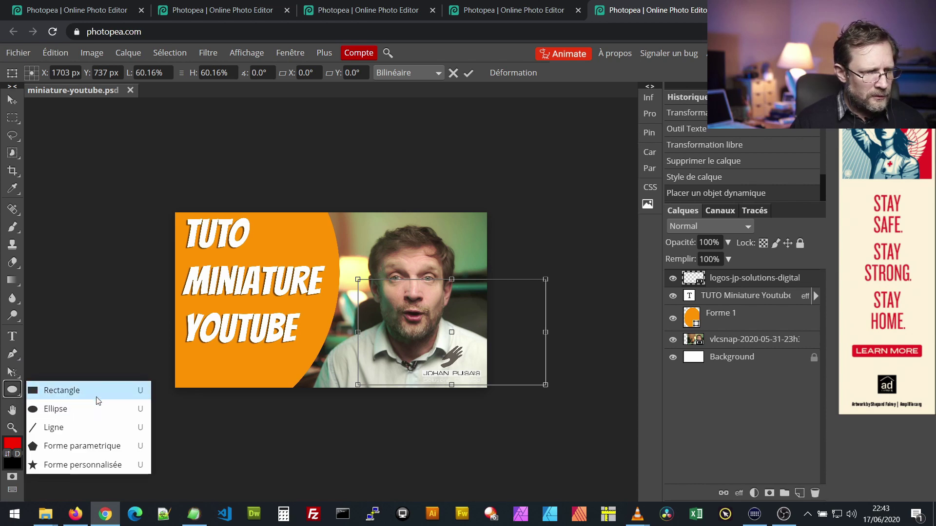
key(Return)
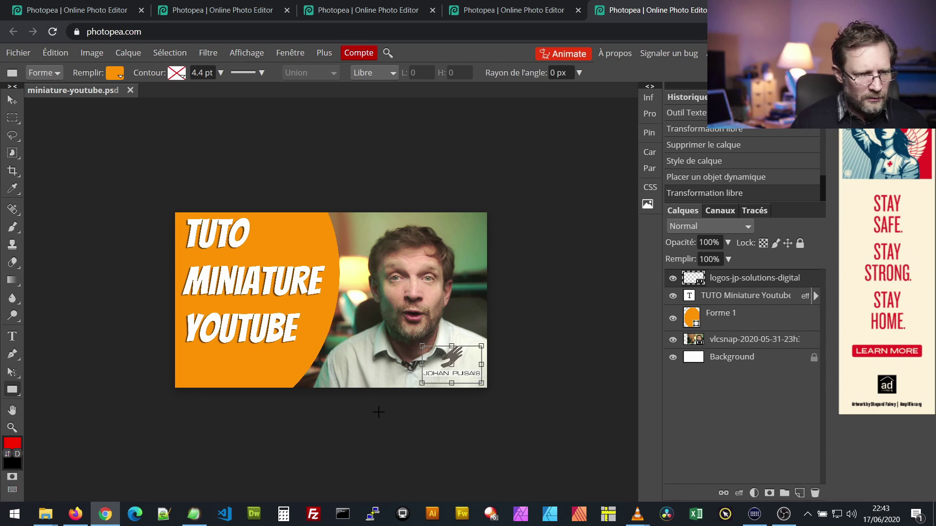
drag(414, 417, 532, 233)
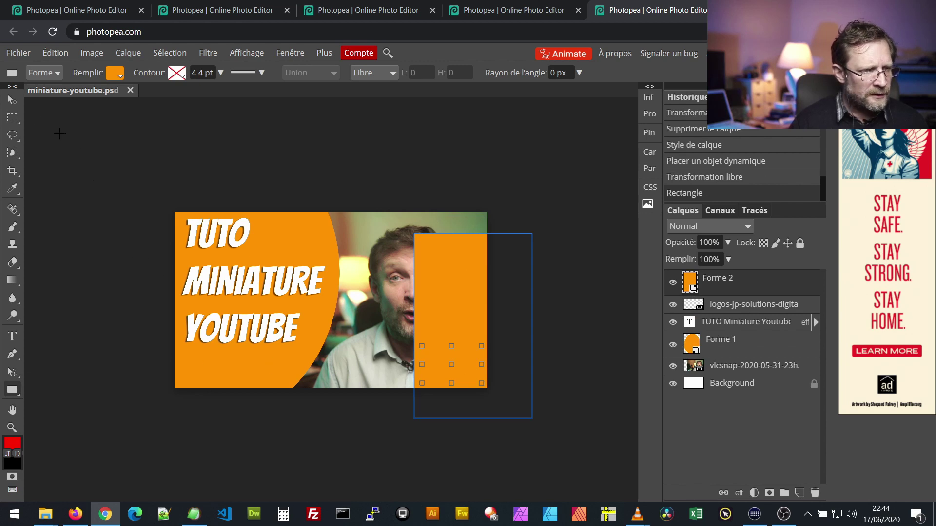
Rotate the rectangle about 46.9° so it cuts diagonally across the lower-right corner, and place its layer beneath the logo.
click(12, 100)
drag(470, 222, 553, 245)
drag(447, 357, 440, 399)
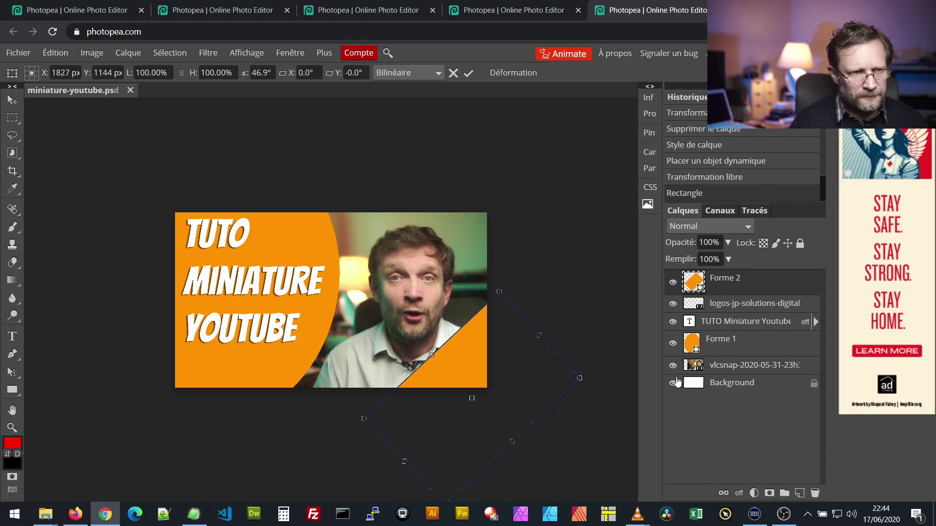
drag(716, 288, 718, 320)
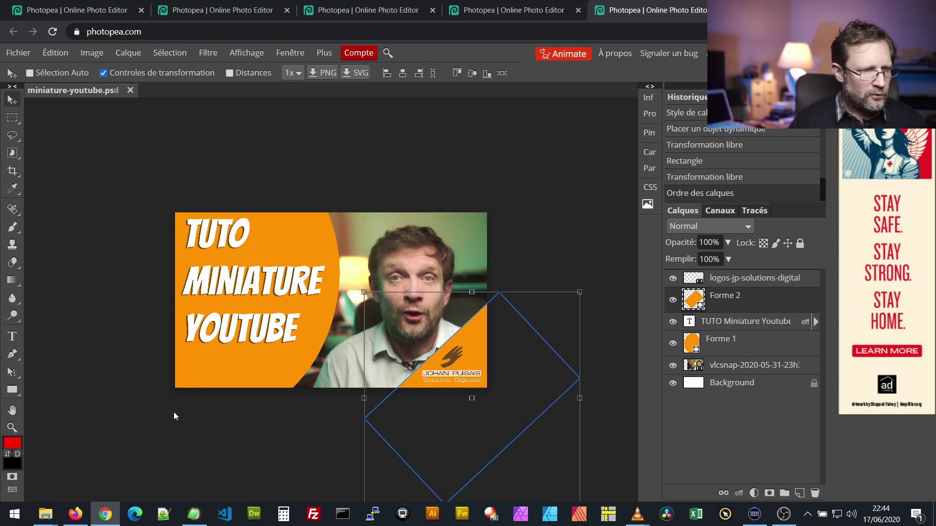
Change the corner rectangle's fill to black 000000 and lower its layer opacity to 54%.
click(11, 391)
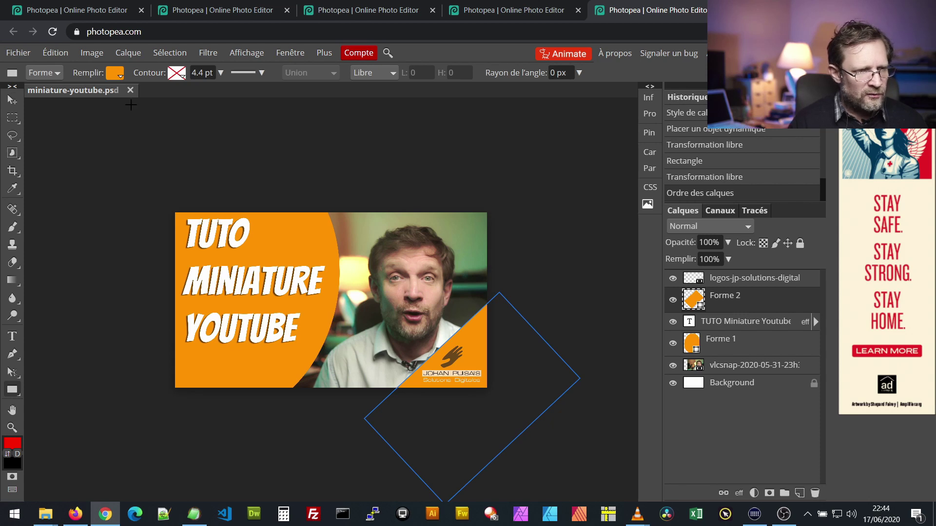
click(121, 78)
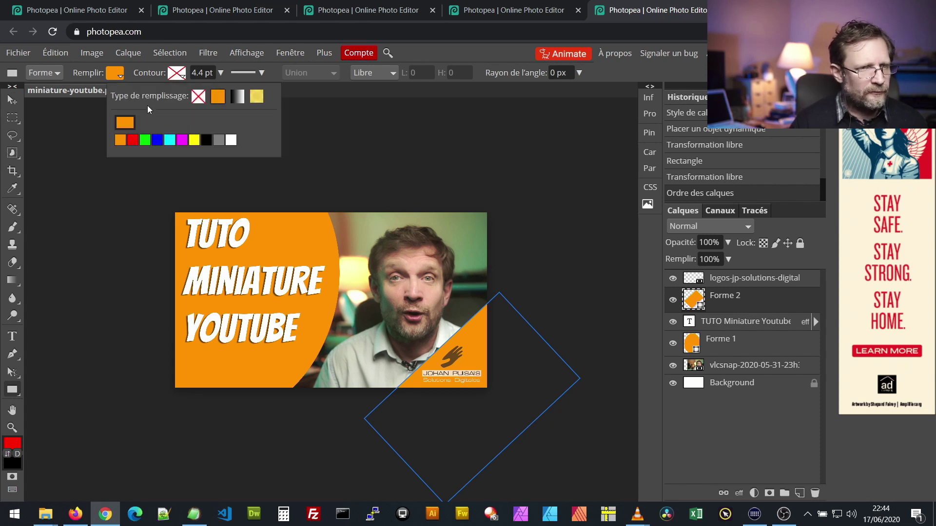
click(126, 124)
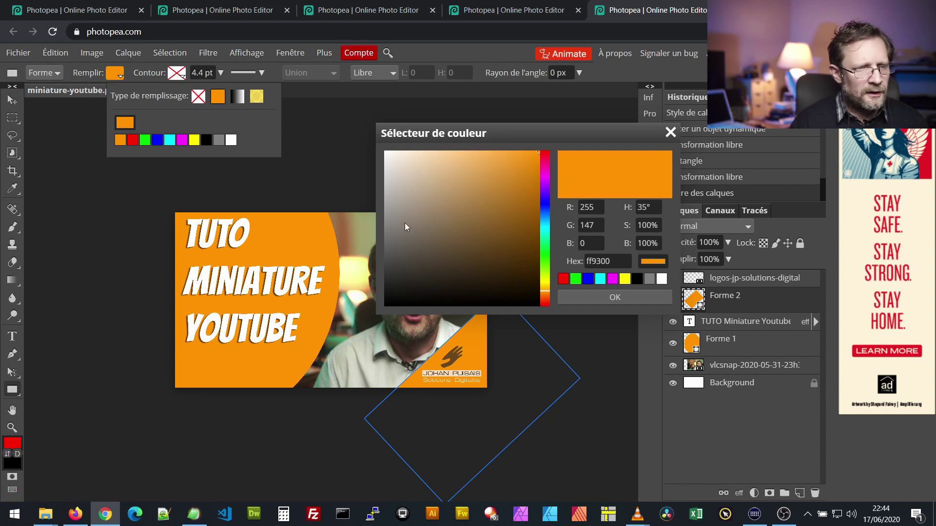
mouse_move(412, 279)
mouse_down()
mouse_move(376, 305)
mouse_move(391, 286)
mouse_move(343, 311)
mouse_up()
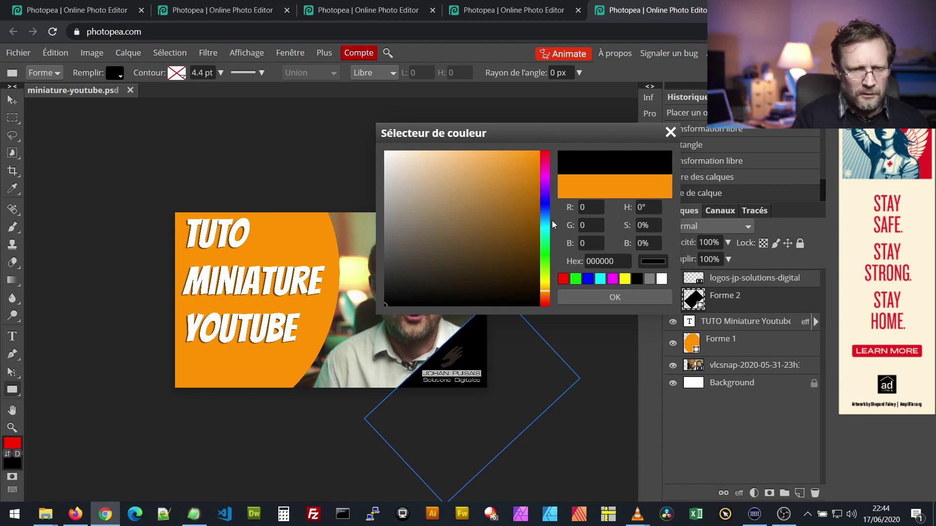
key(Return)
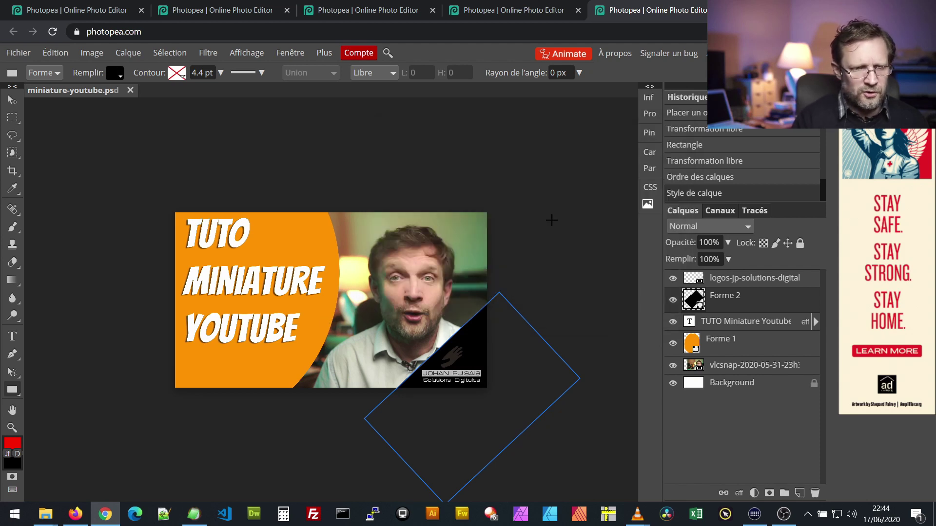
click(727, 247)
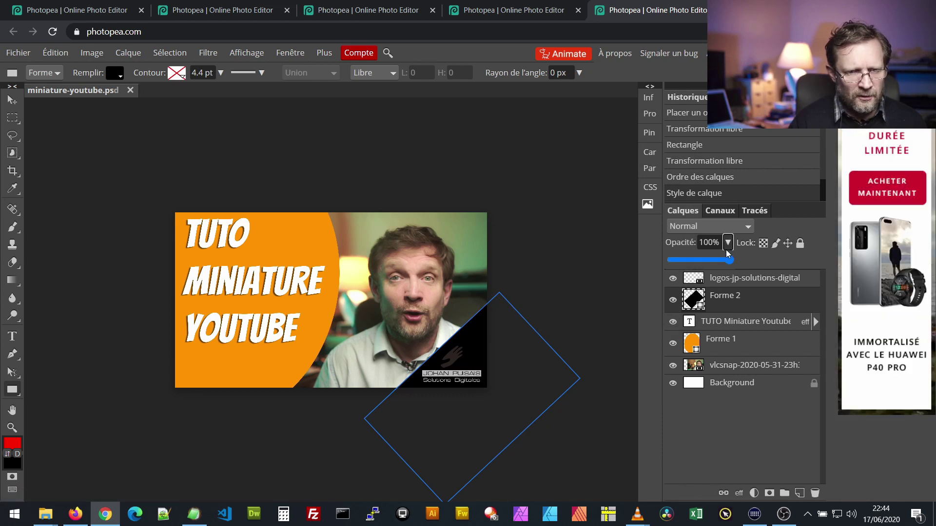
drag(729, 260, 704, 263)
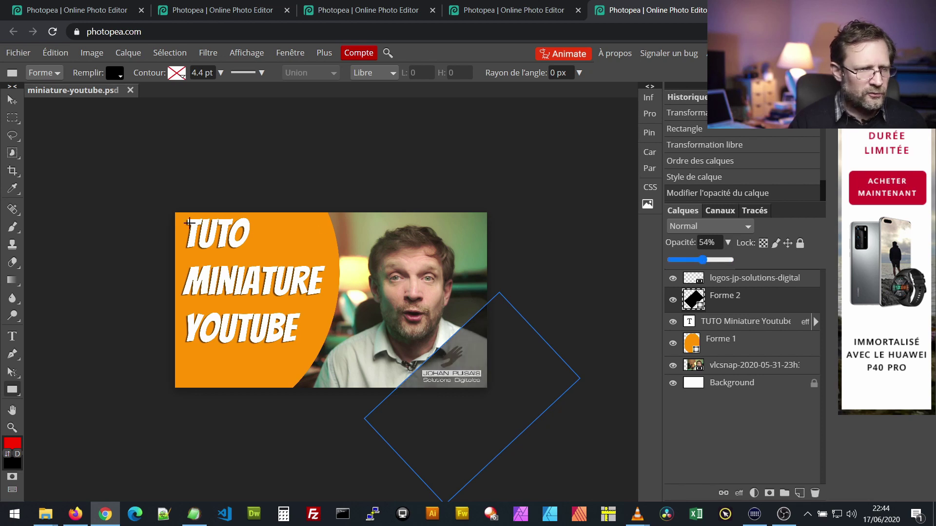
click(12, 100)
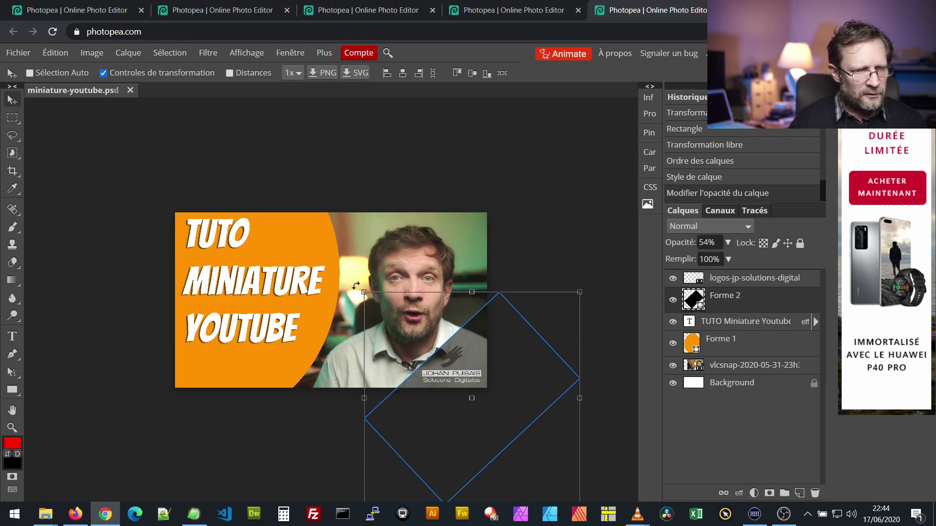
key(ctrl+t)
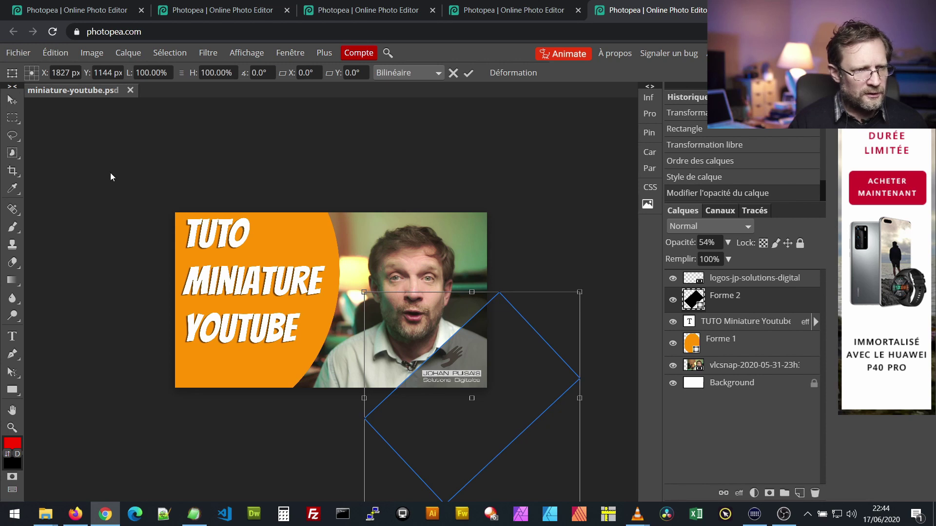
click(12, 100)
double_click(195, 233)
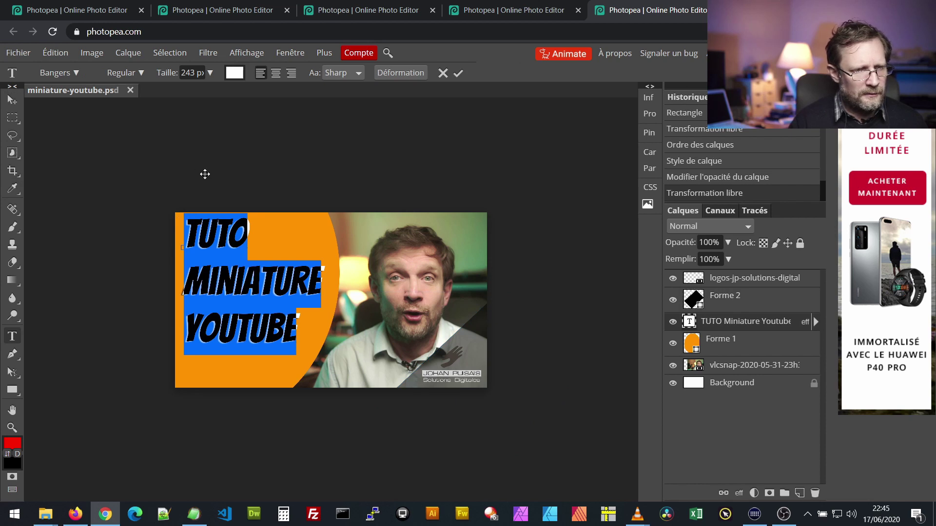
click(209, 234)
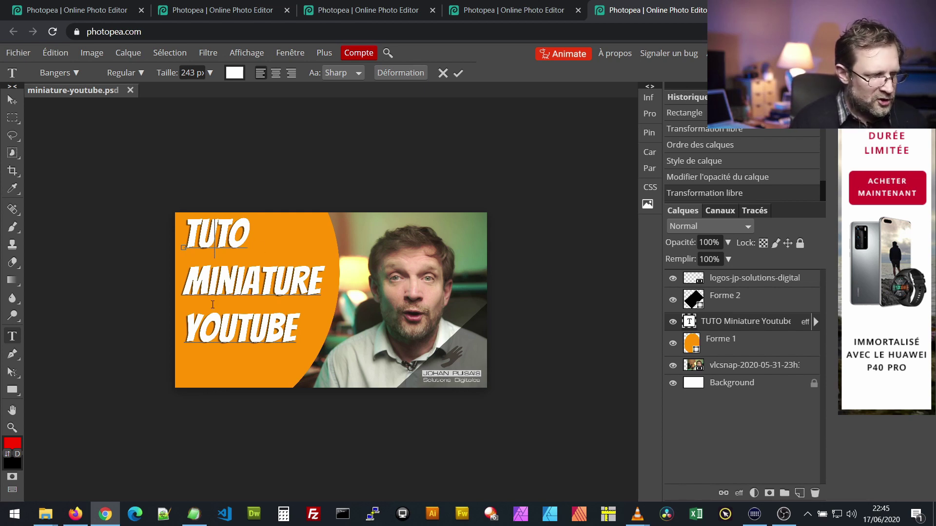
Add a hue/saturation adjustment layer above the video snapshot layer with saturation 21 and lightness -1.
click(12, 427)
click(281, 316)
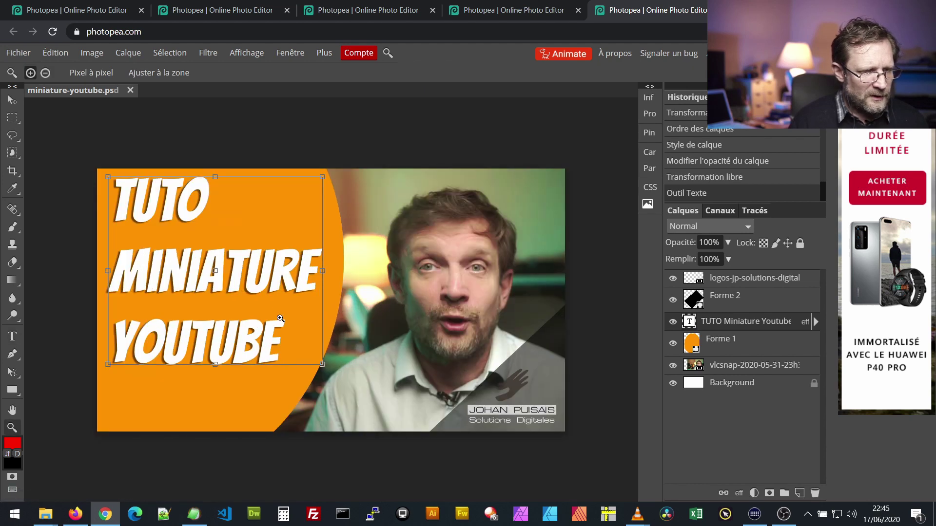
click(12, 100)
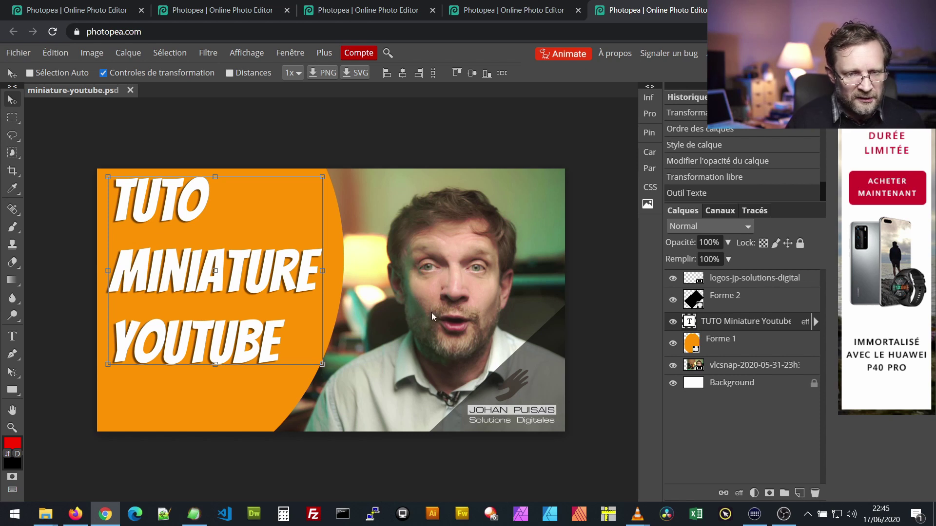
click(717, 367)
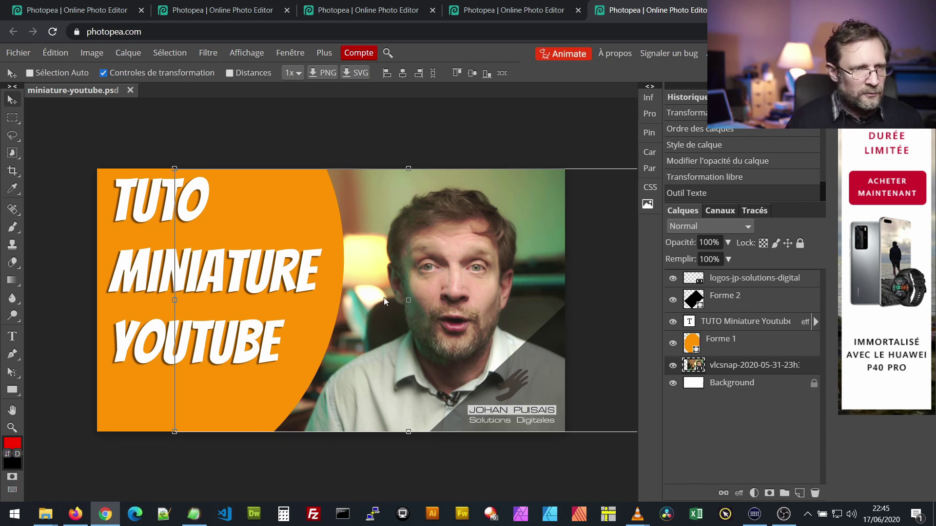
click(129, 53)
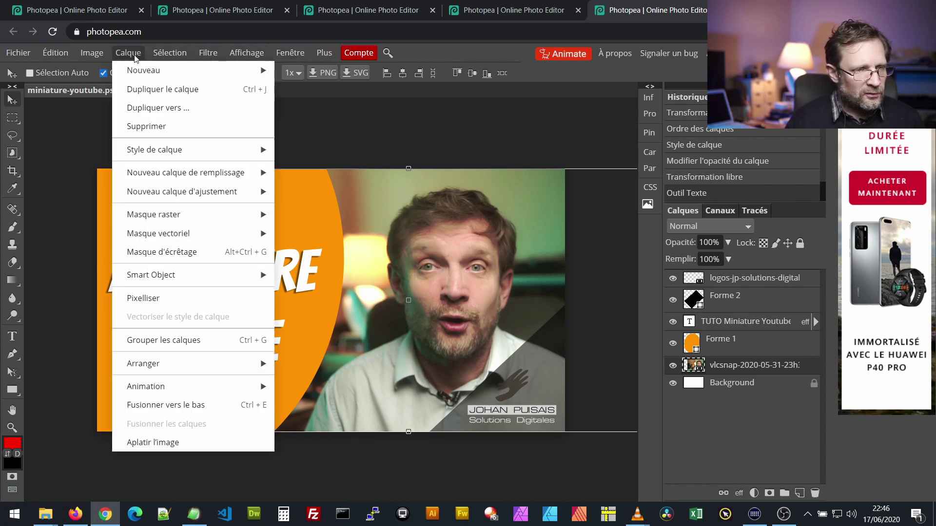
mouse_move(189, 150)
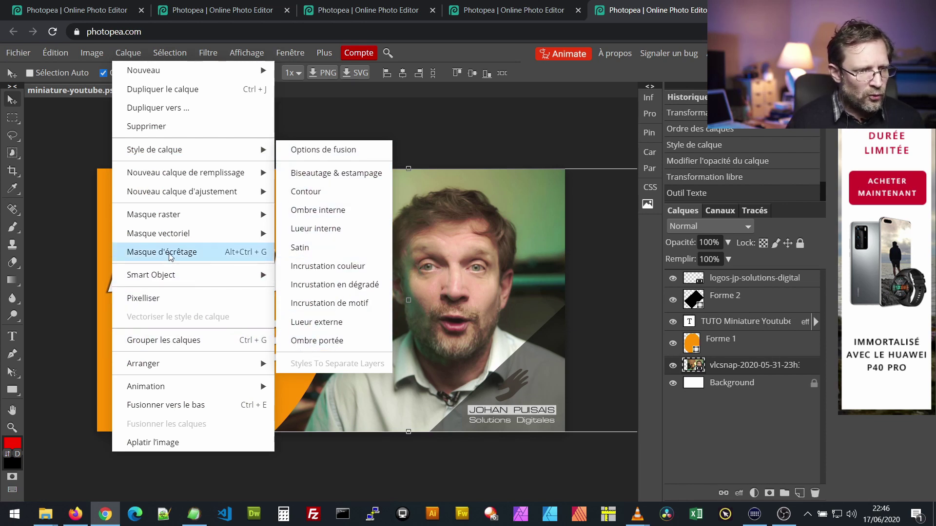
mouse_move(204, 192)
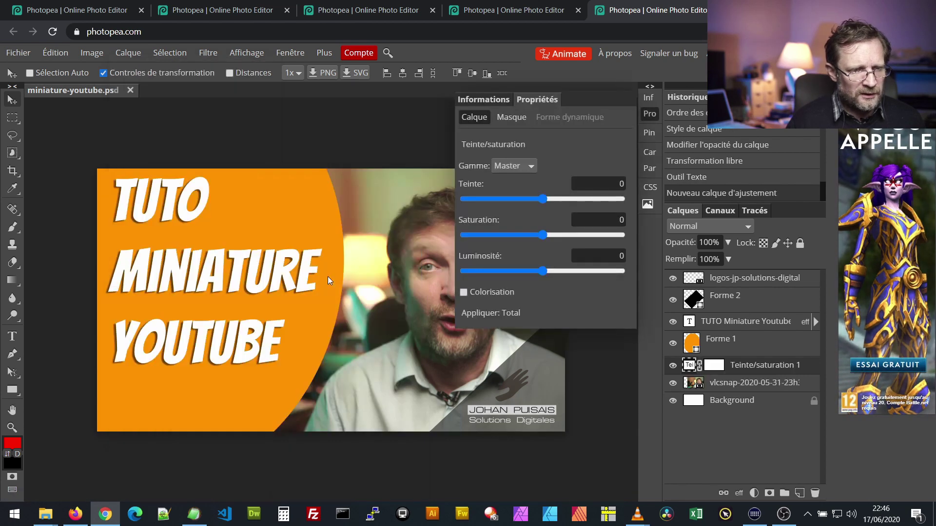
click(329, 277)
drag(543, 235, 559, 238)
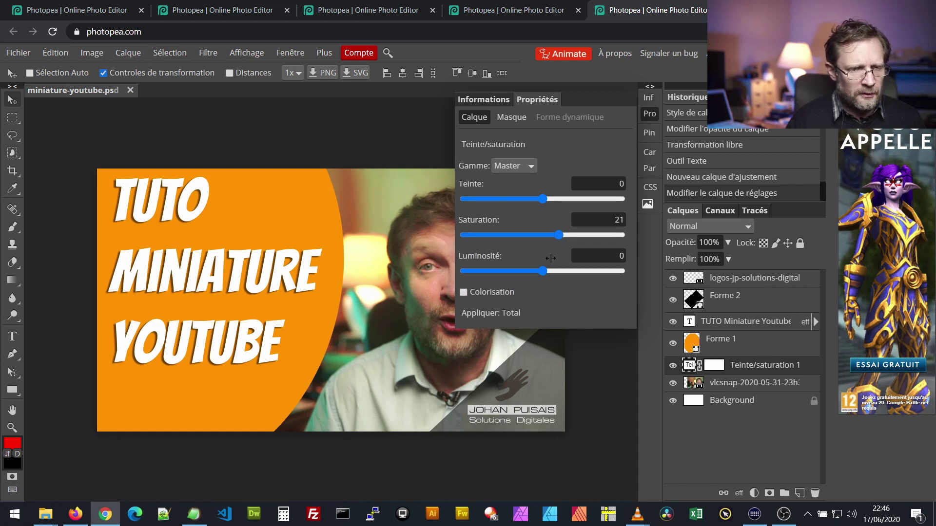
drag(543, 271, 542, 273)
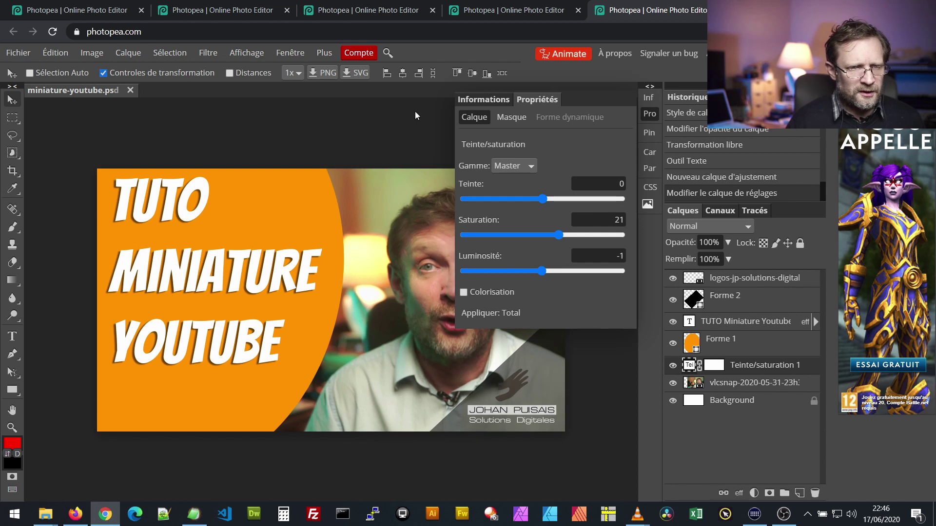
Add a curves adjustment layer directly above the video snapshot layer and shape a gentle S-curve with lowered shadows and raised highlights.
click(643, 117)
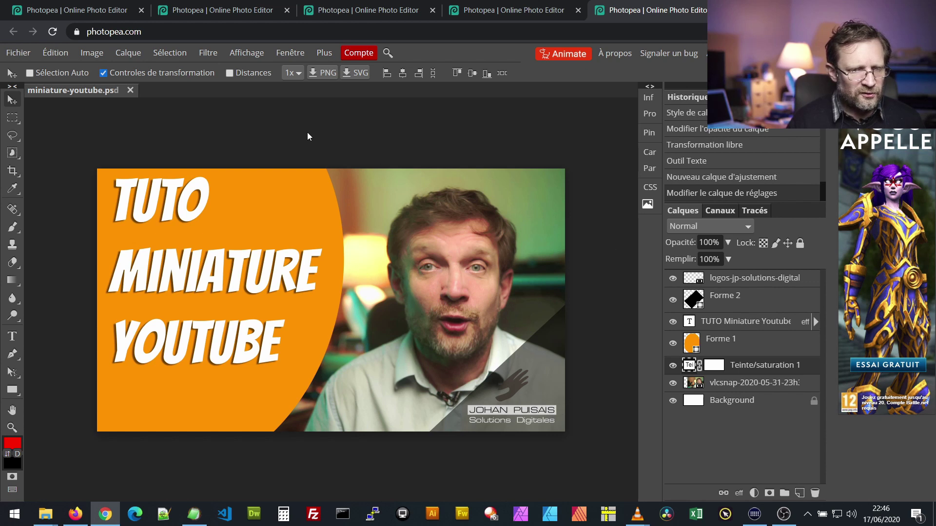
click(718, 386)
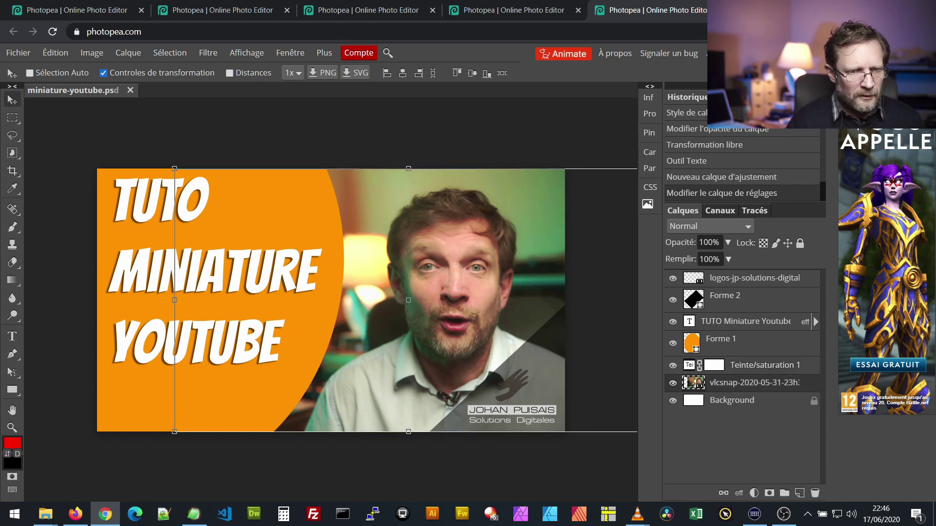
click(128, 53)
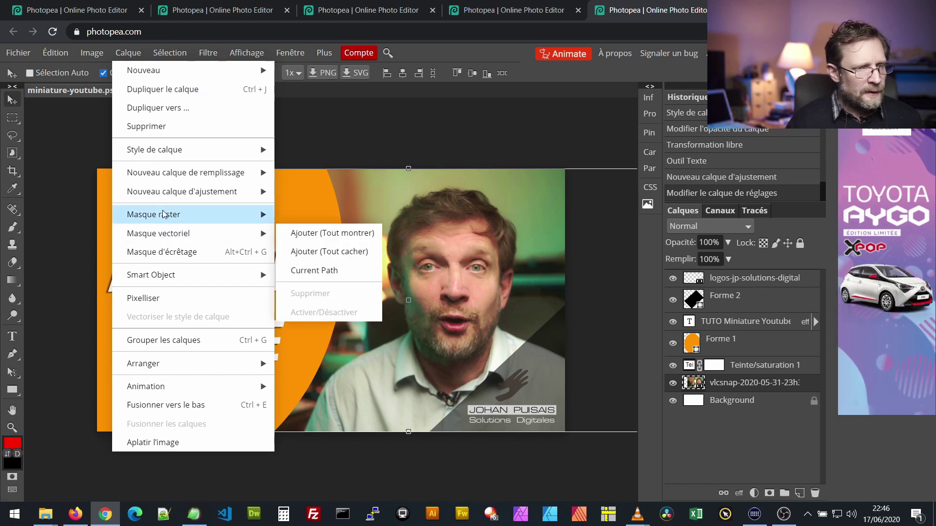
mouse_move(164, 194)
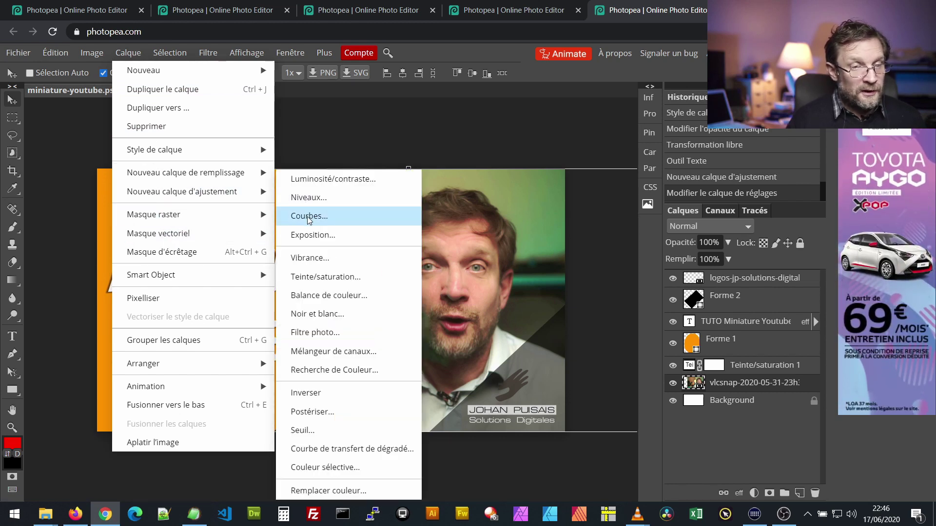
click(416, 216)
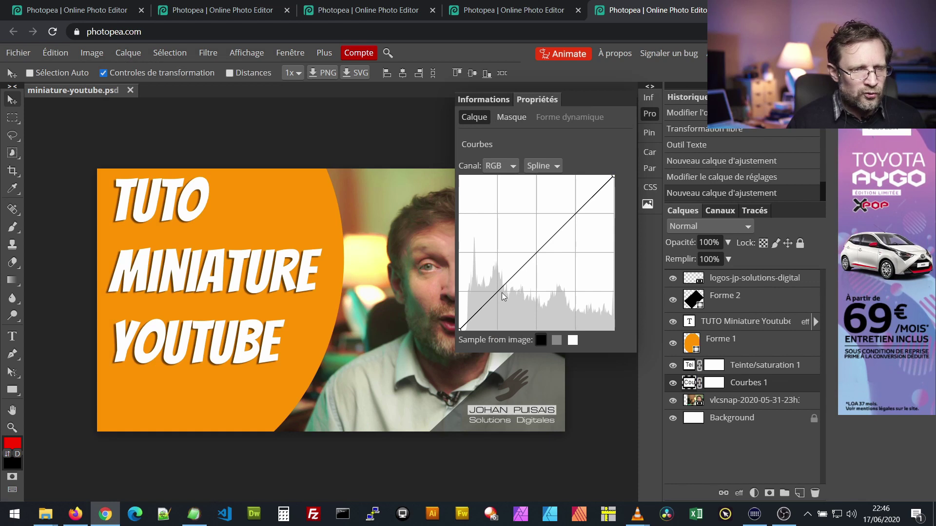
drag(497, 293, 502, 298)
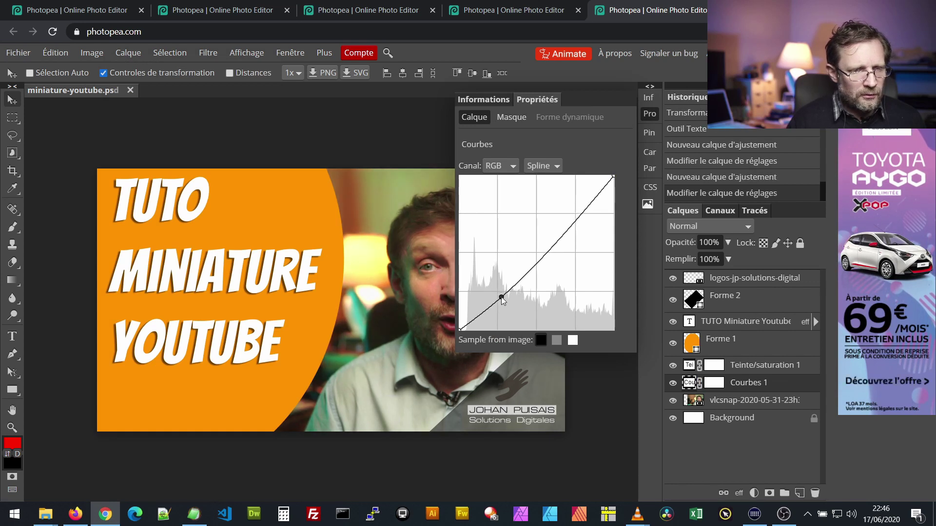
drag(573, 221, 570, 216)
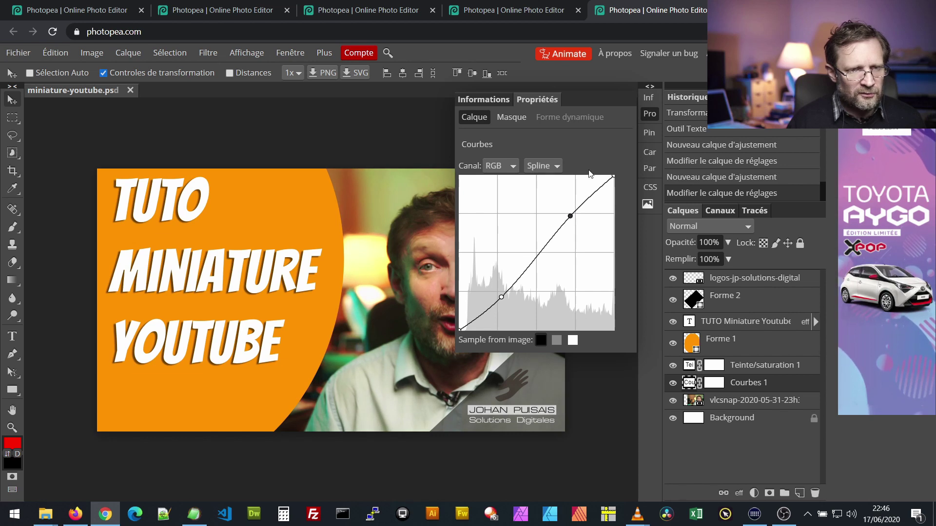
click(650, 113)
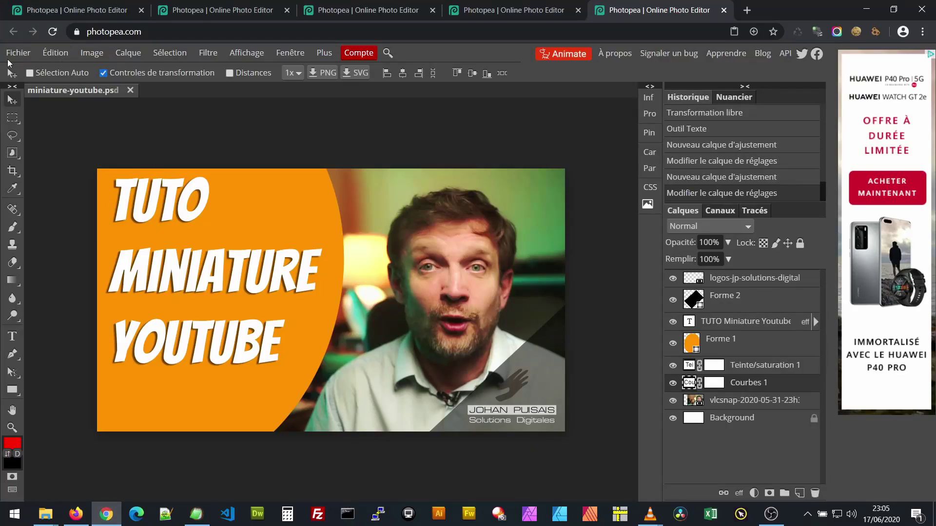
Save the thumbnail as a PSD file and export it as a JPG at 90% quality.
click(17, 54)
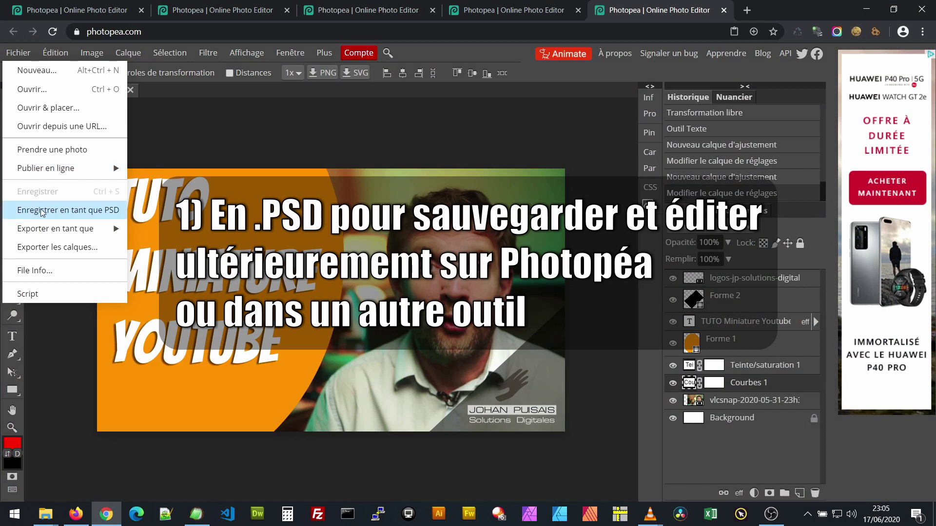
click(73, 211)
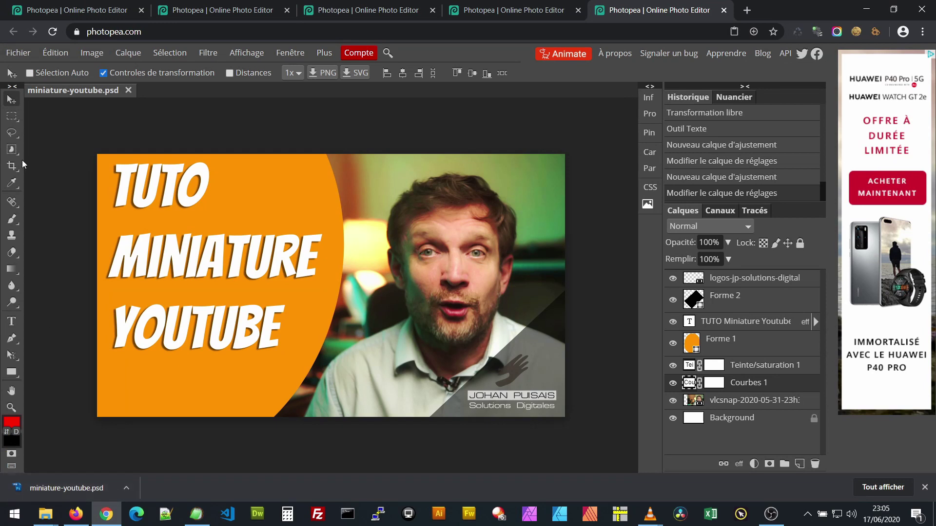
click(17, 58)
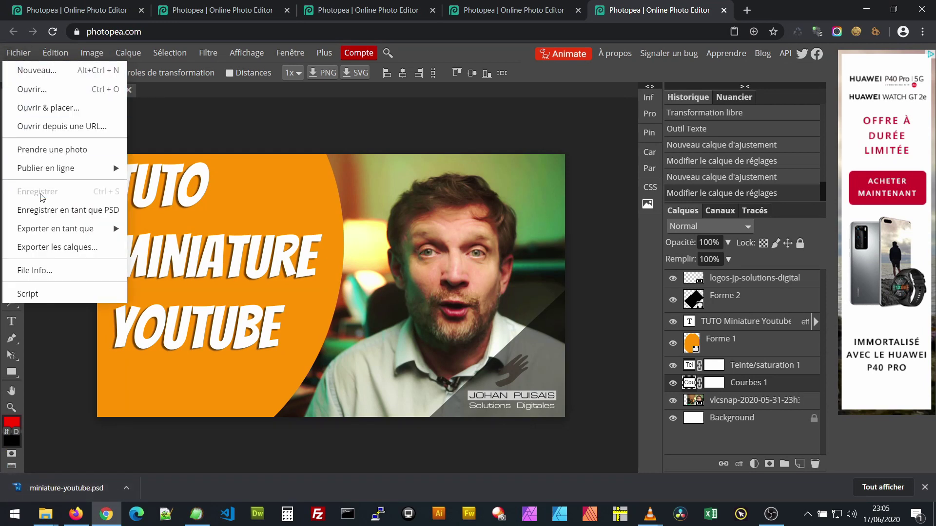
mouse_move(48, 229)
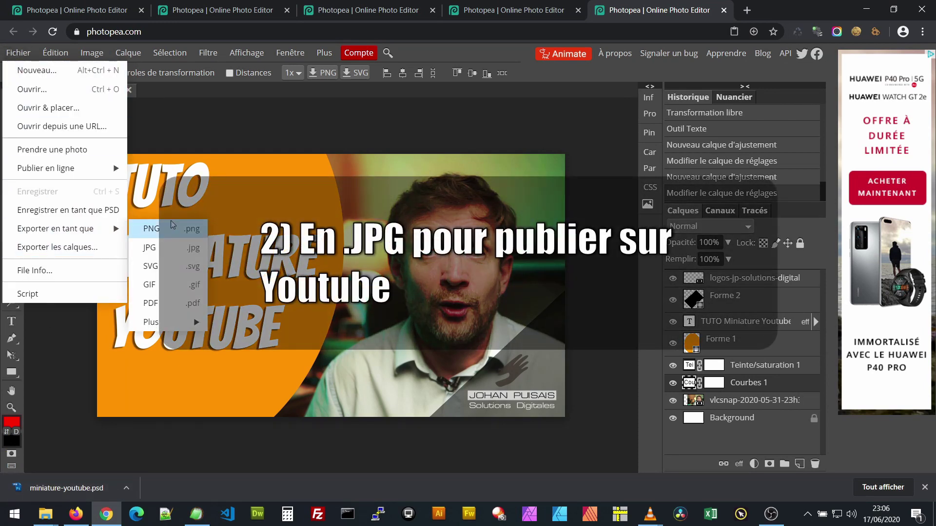
click(151, 249)
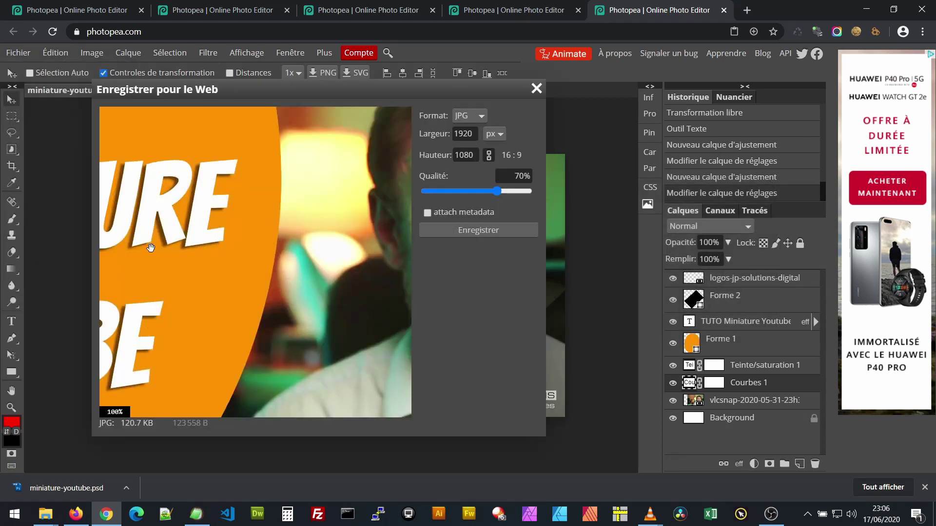
drag(496, 192, 517, 191)
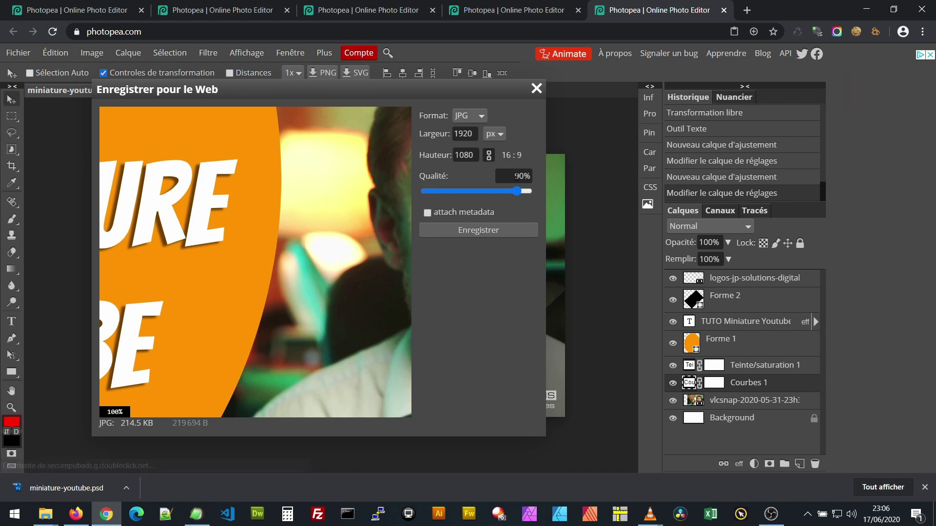
click(475, 230)
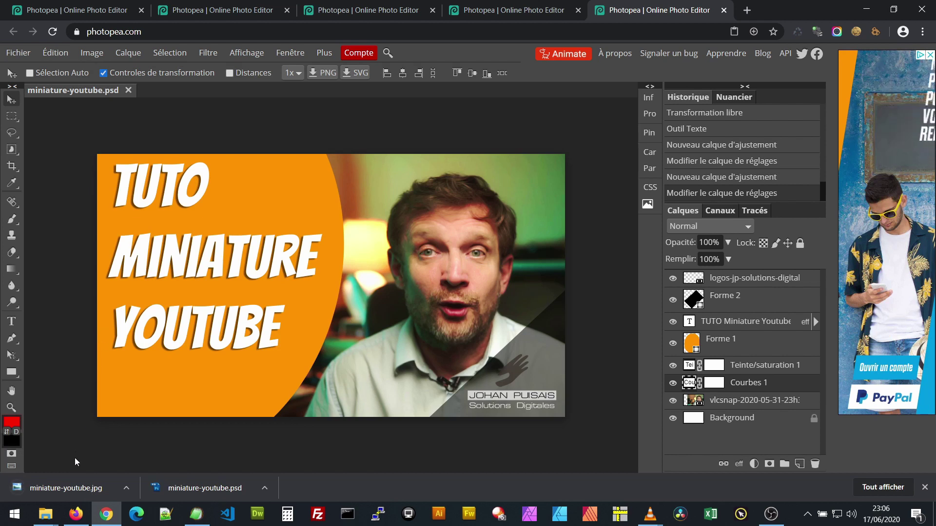